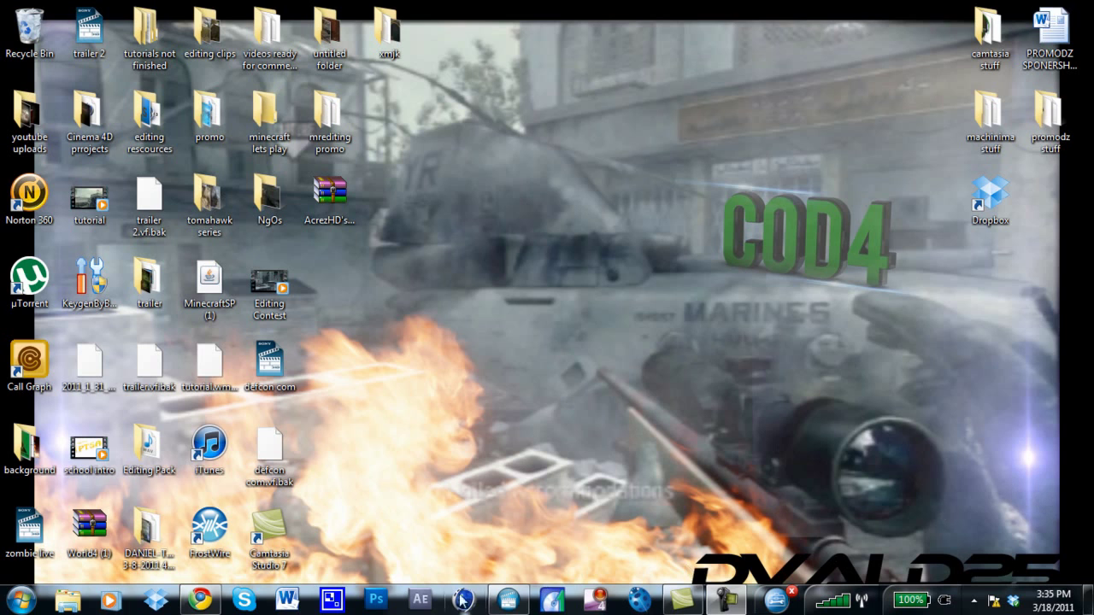
- Bring the Vegas Movie Studio window to the front and open the Open dialog
click(506, 601)
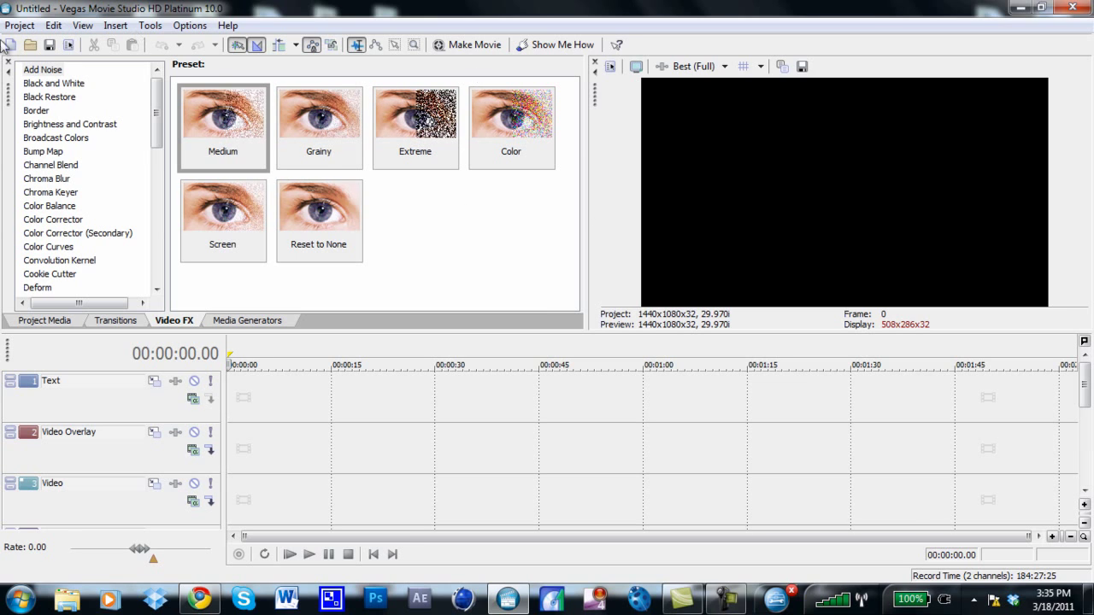
click(30, 45)
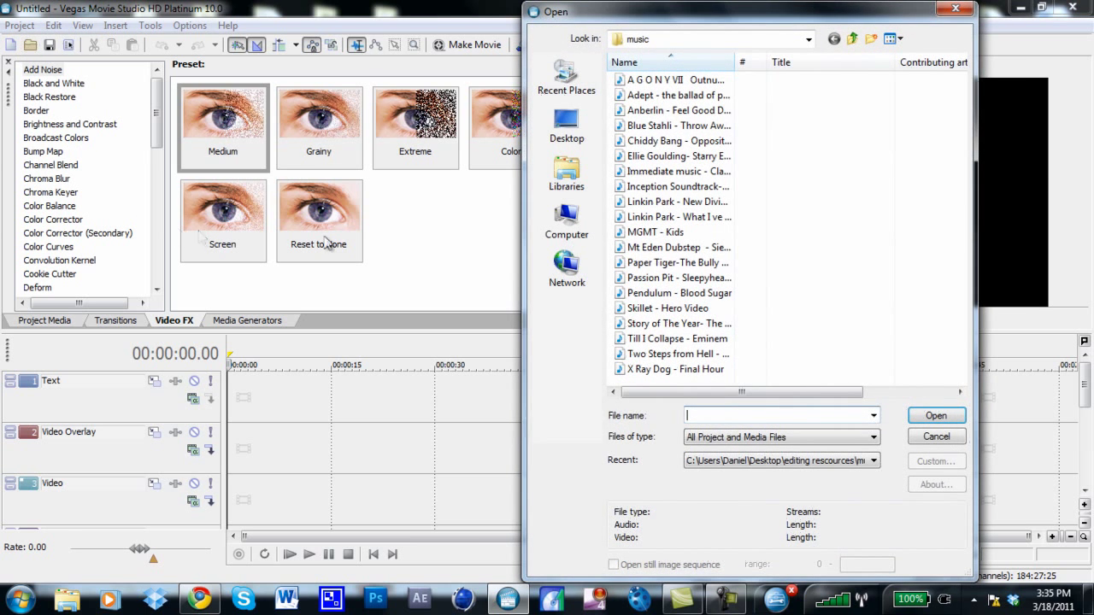
- Import the 'Ellie Goulding- Starry Eyed Jakwob Remix' MP3 onto the Voice audio track
click(679, 158)
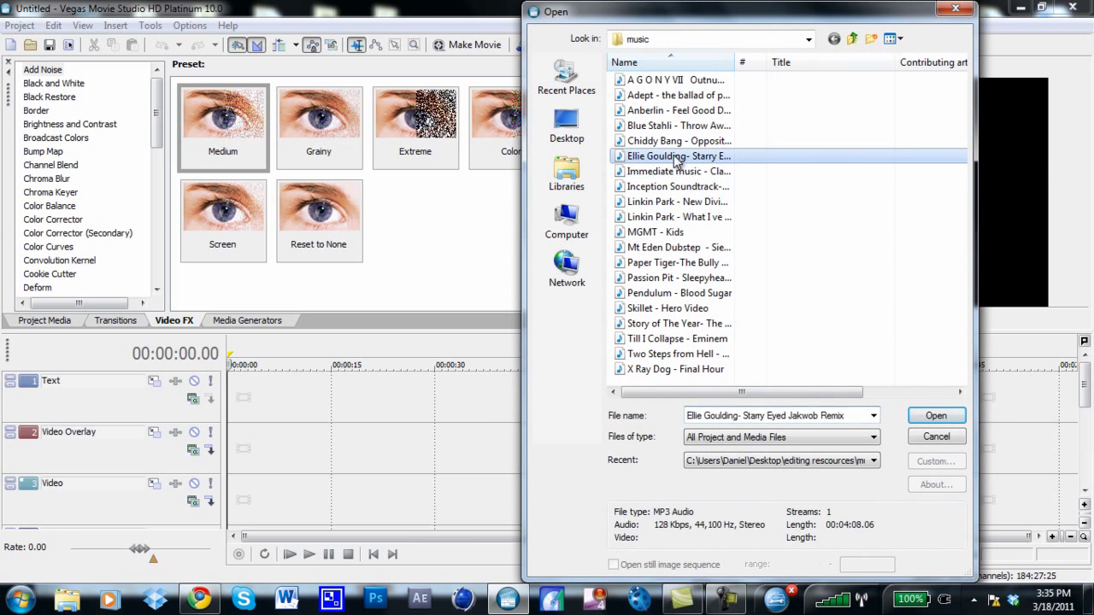
click(935, 416)
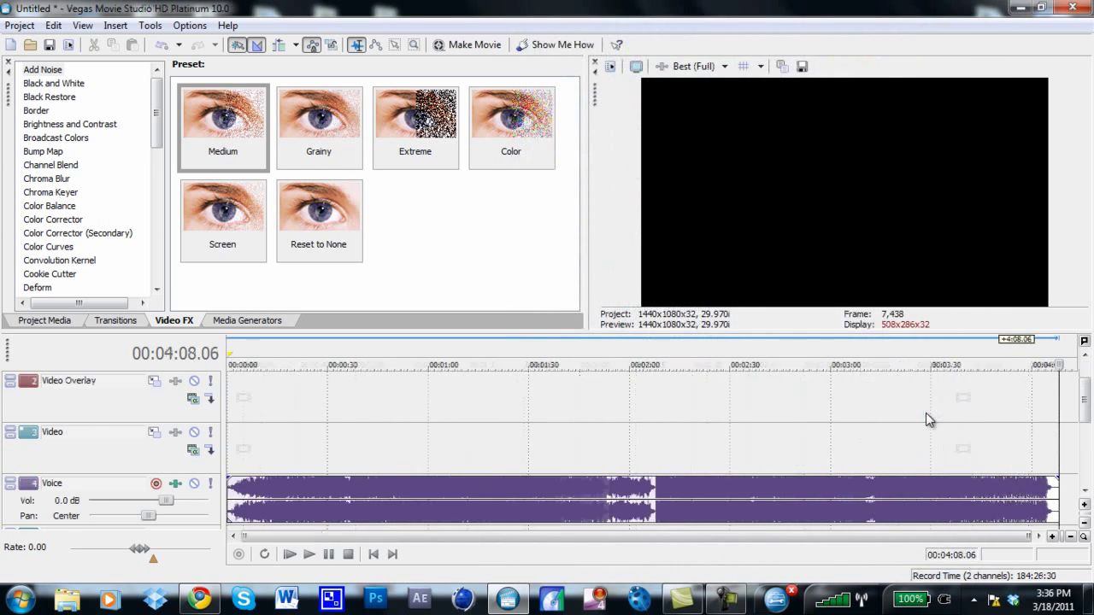
click(1017, 7)
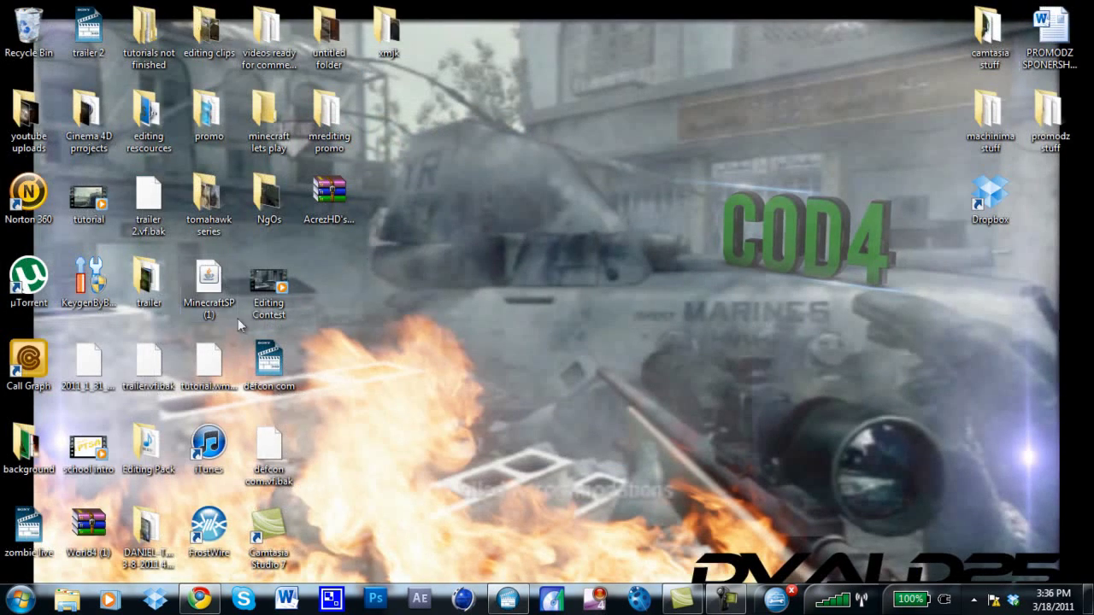
double_click(147, 118)
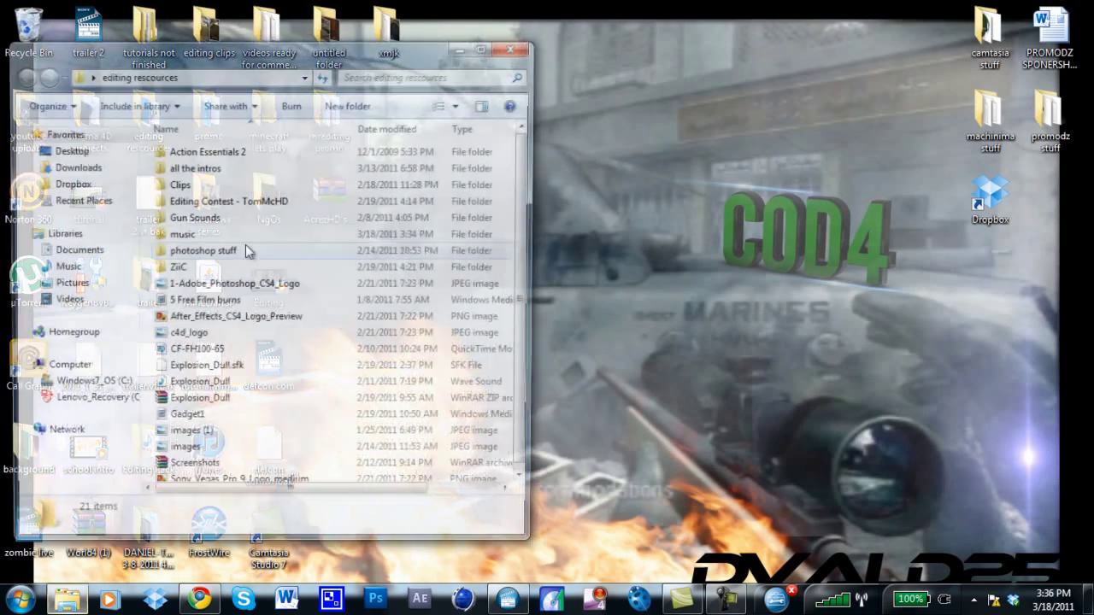
double_click(199, 235)
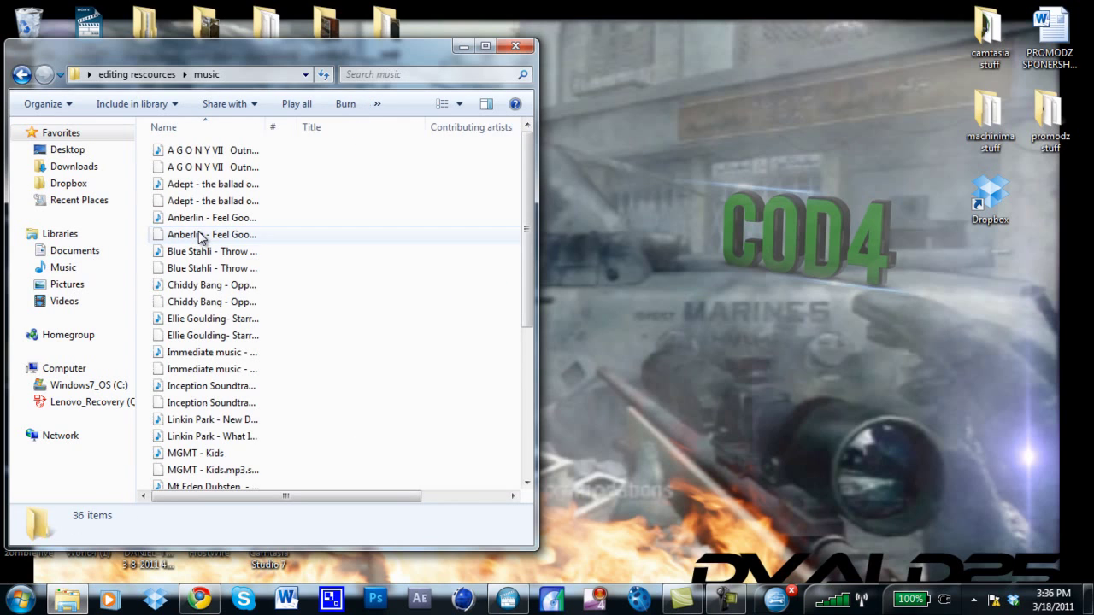
click(217, 318)
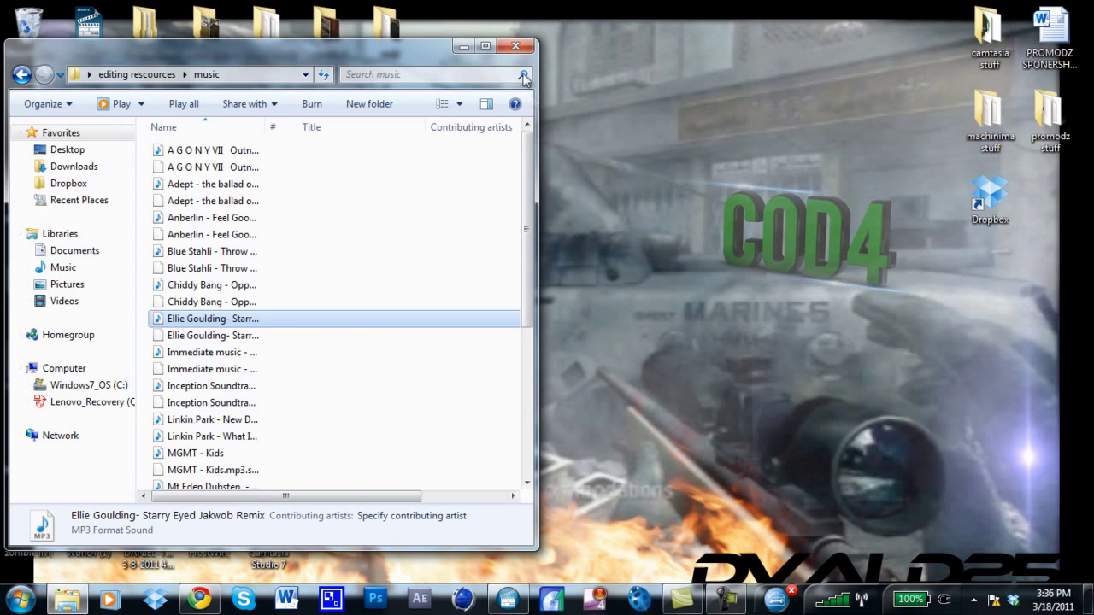
click(516, 45)
click(508, 598)
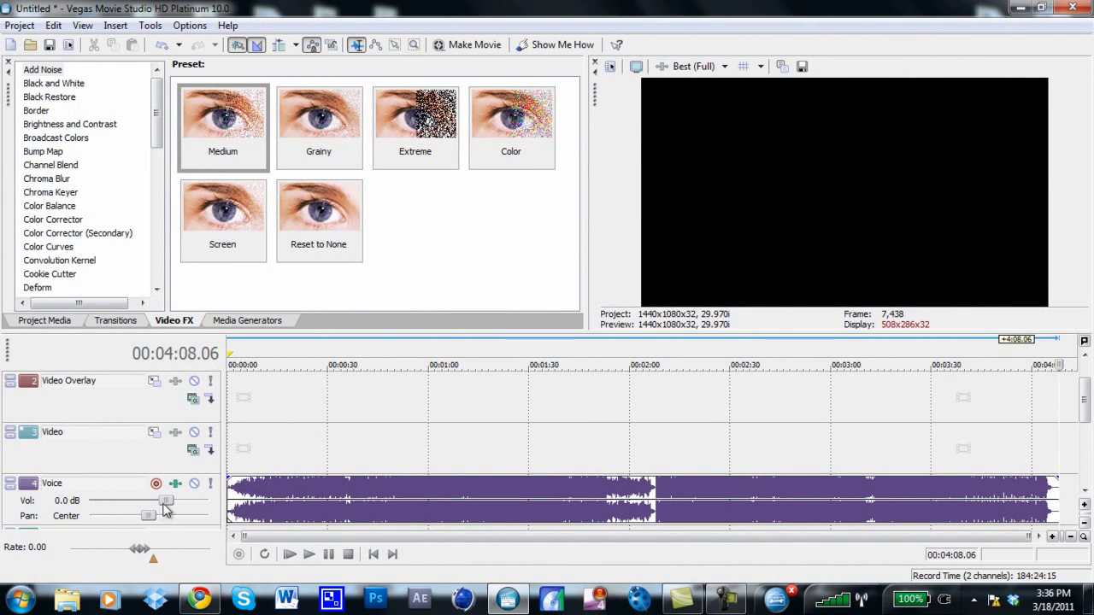
- Lower the music to -10.5 dB and import '4 man barret on bog.MP4' from xmjk onto Video Overlay
drag(165, 500, 132, 506)
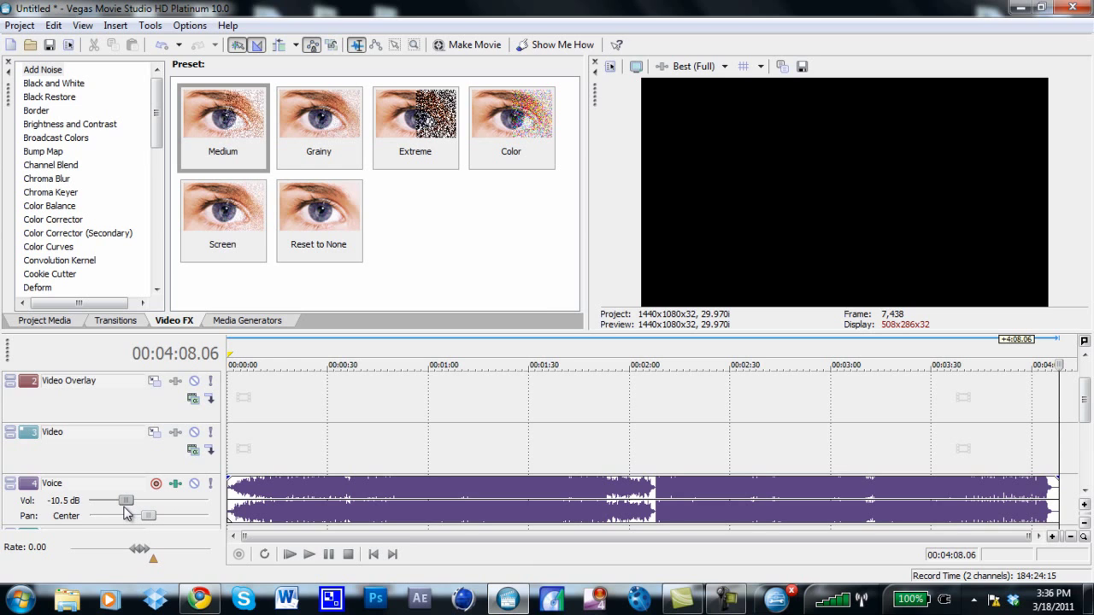
click(245, 403)
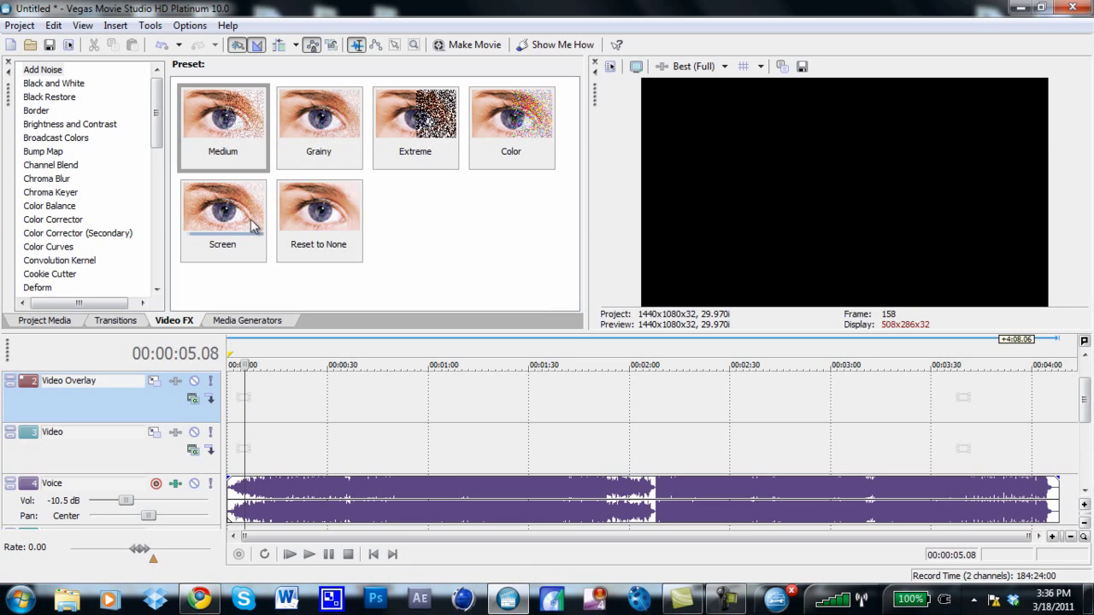
click(30, 45)
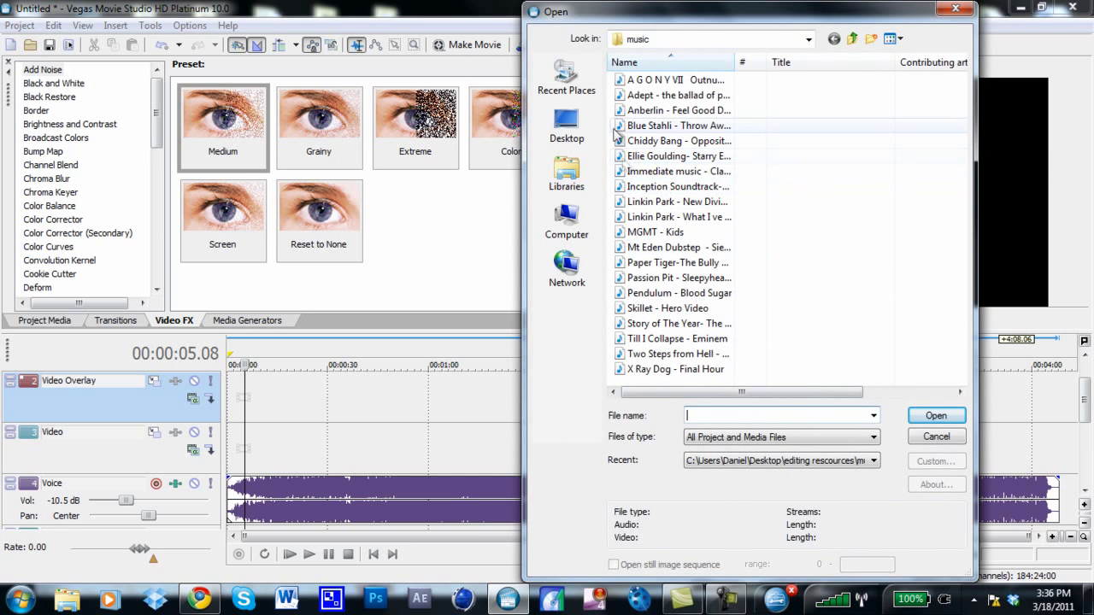
click(564, 125)
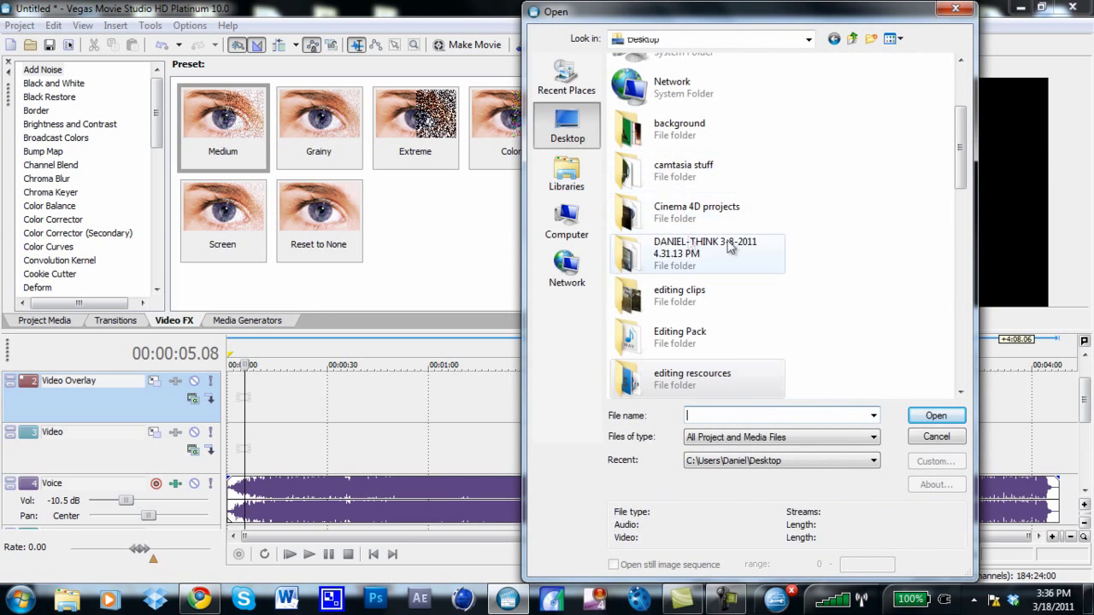
drag(961, 171, 935, 300)
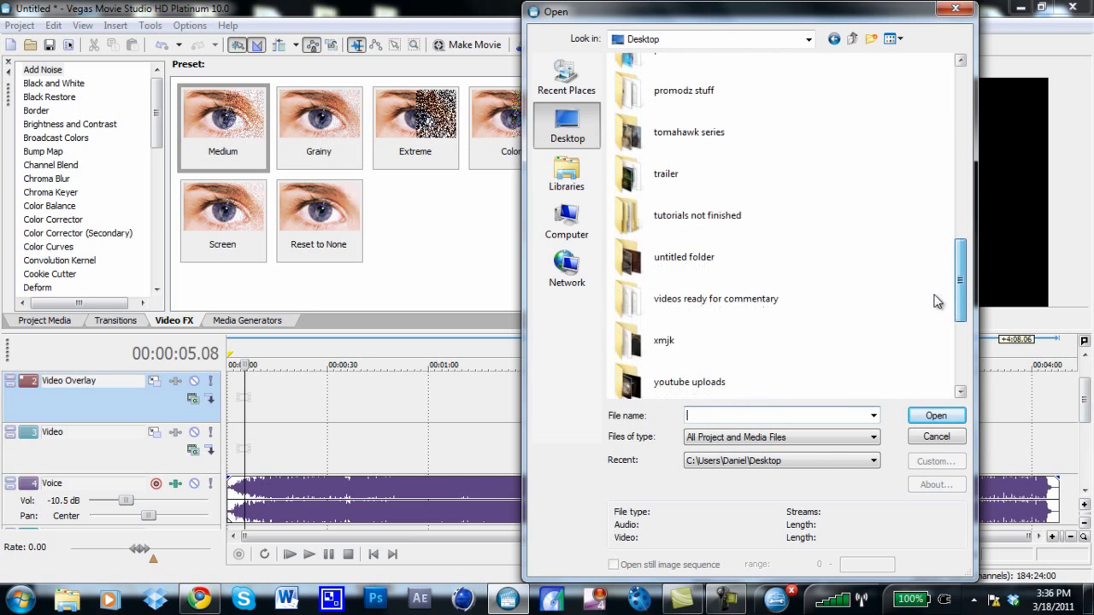
double_click(681, 342)
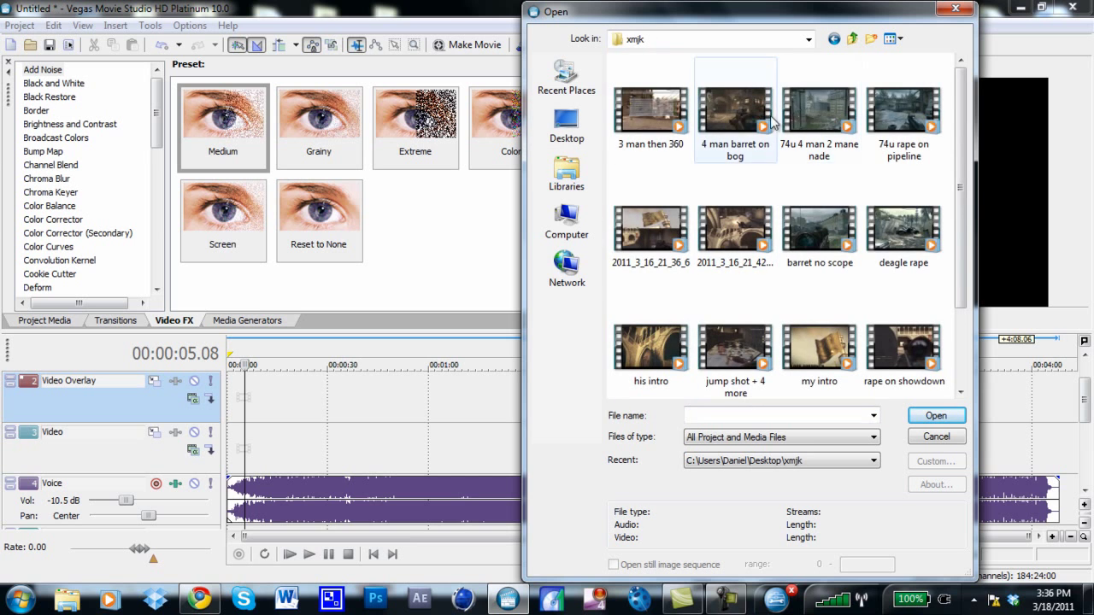
click(929, 417)
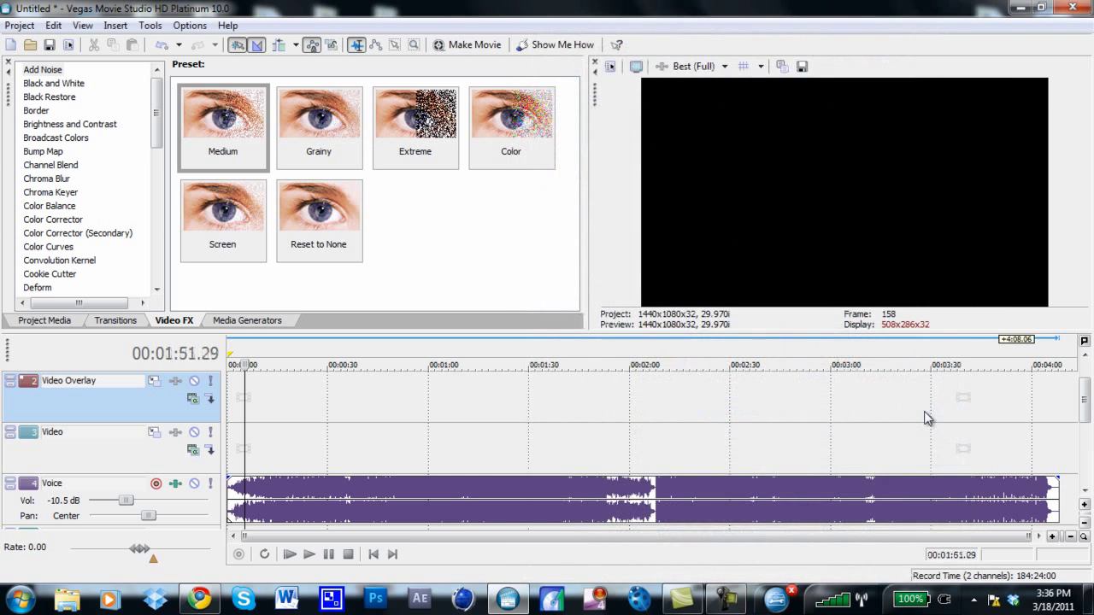
- Delete the gameplay clip's own audio event from the audio track
click(424, 398)
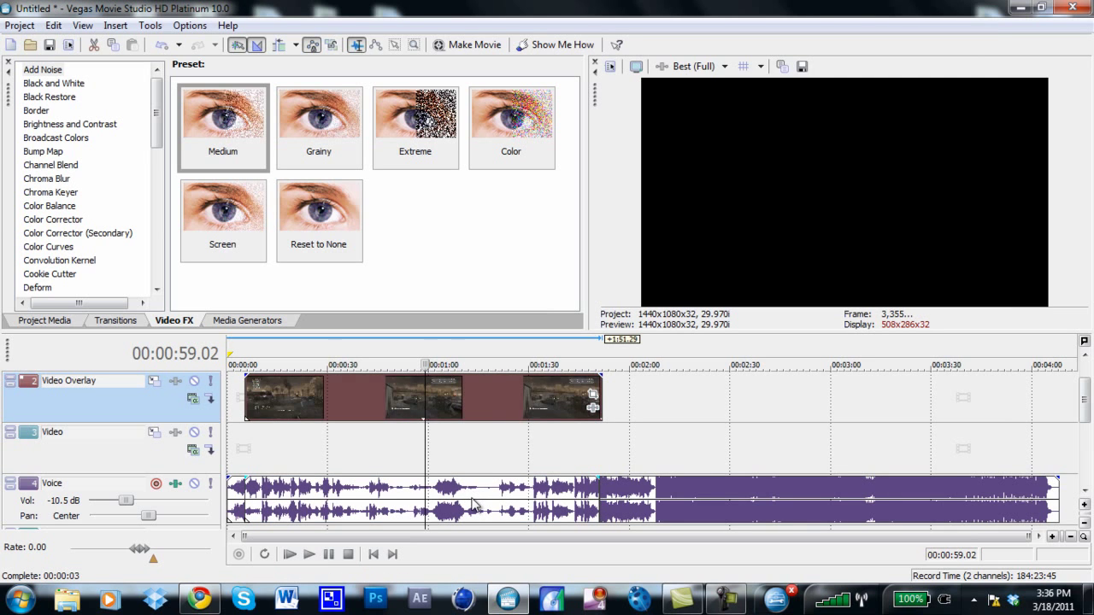
drag(472, 504, 782, 504)
right_click(669, 502)
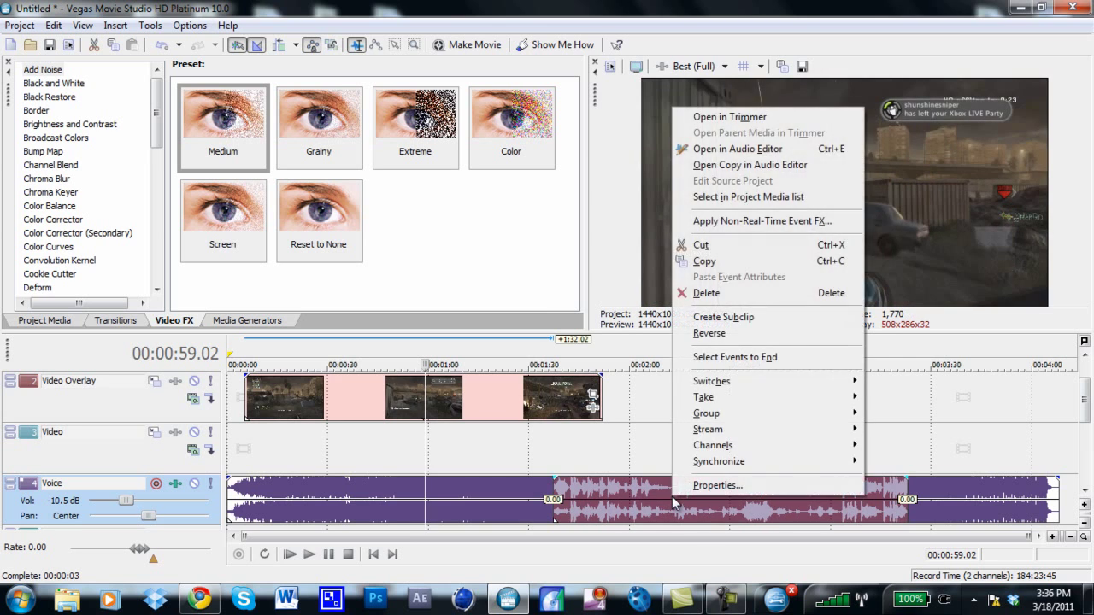
click(672, 496)
key(Delete)
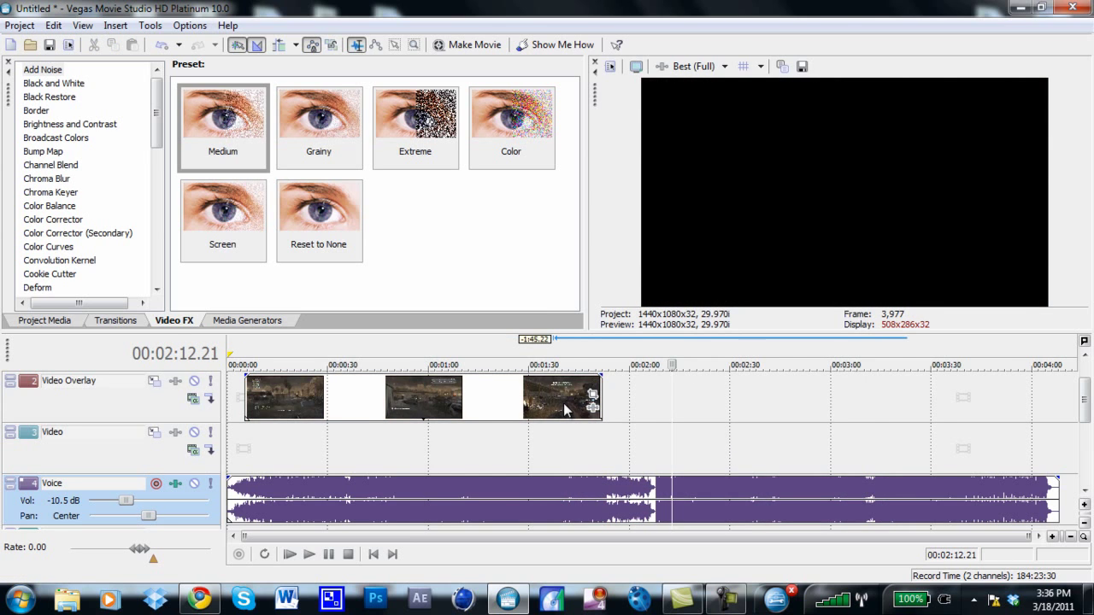
- Zoom the timeline and play the last overlay shot from 00:01:35.24
scroll(571, 432, up, 2)
drag(440, 536, 371, 537)
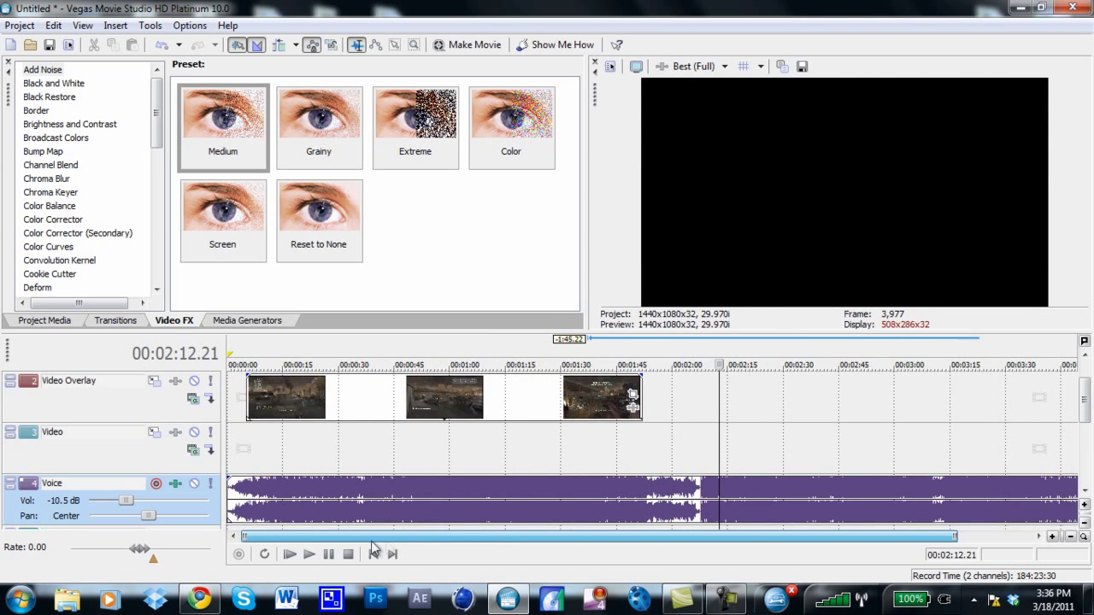
click(295, 404)
click(582, 401)
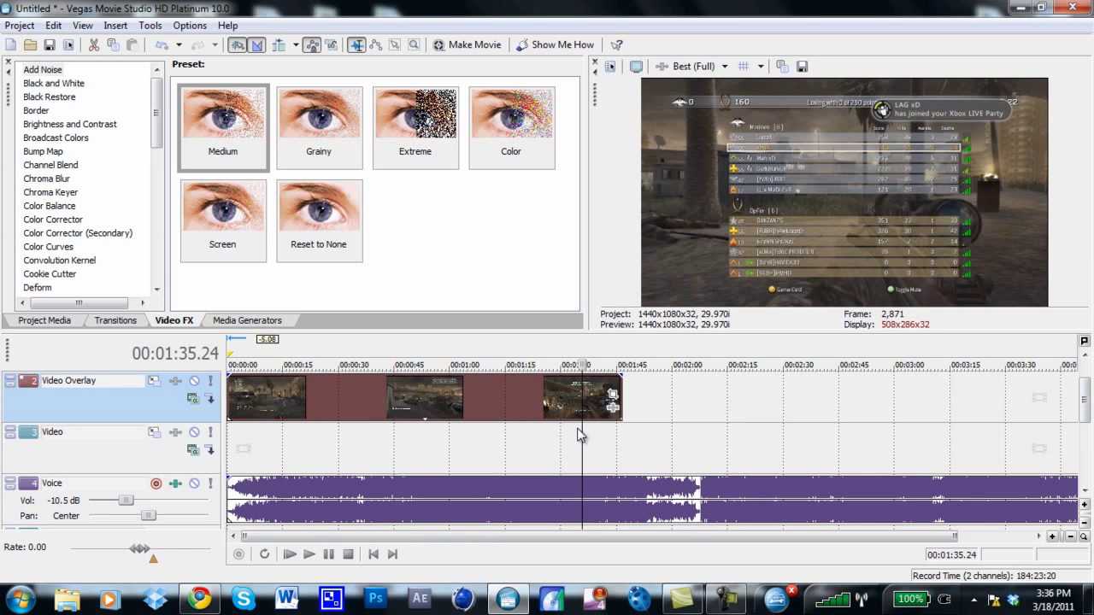
key(space)
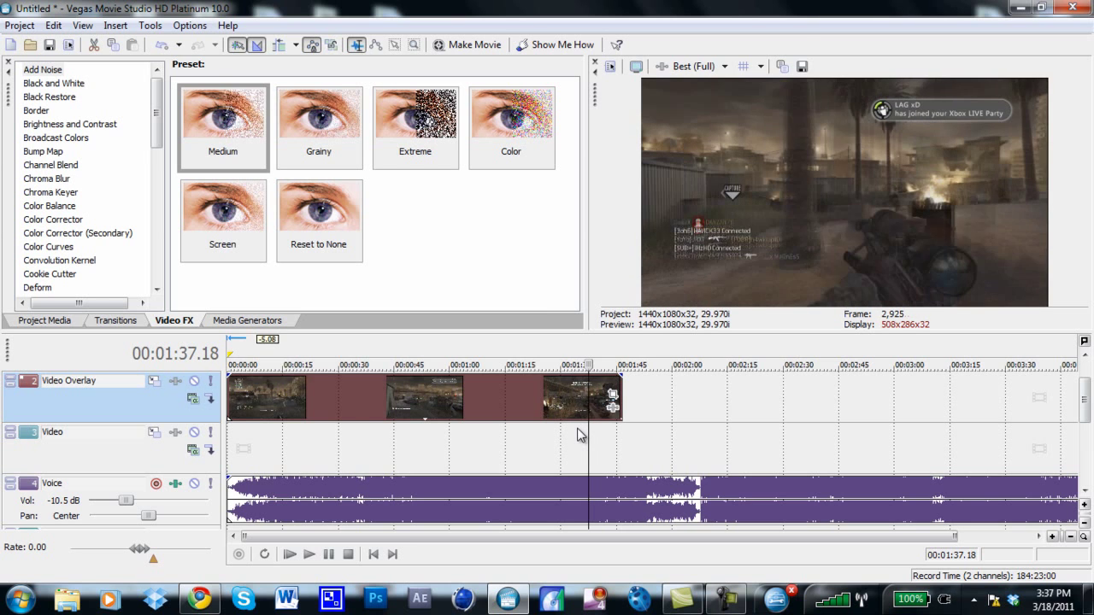
- Split the overlay clip at the playhead and delete the trailing piece
key(s)
right_click(510, 406)
click(547, 213)
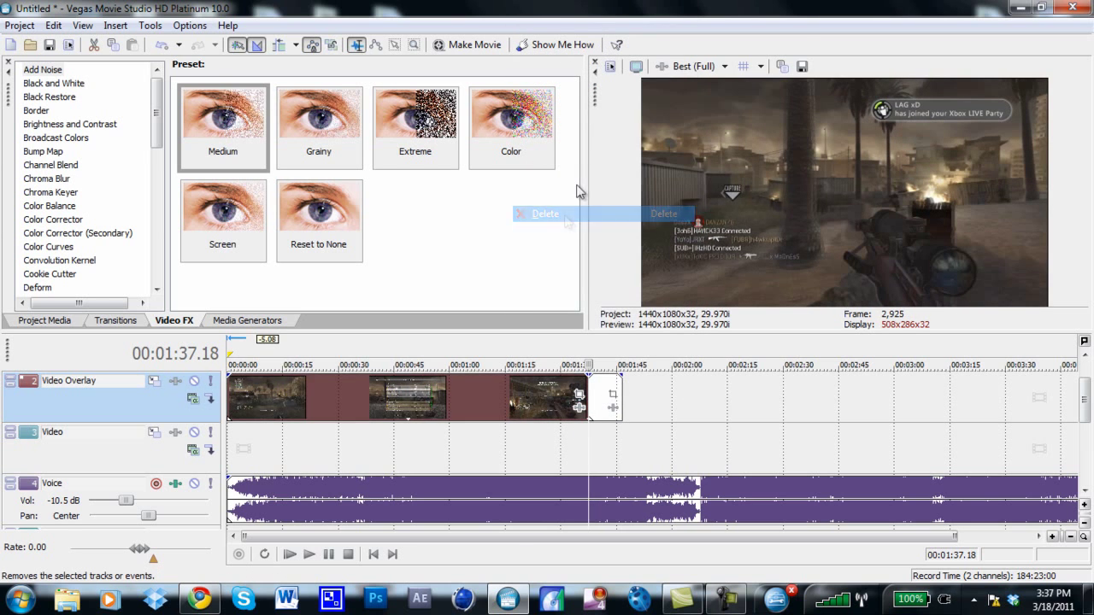
- Set the project to the best-quality 1280x720 template at 59.94 fps
click(609, 66)
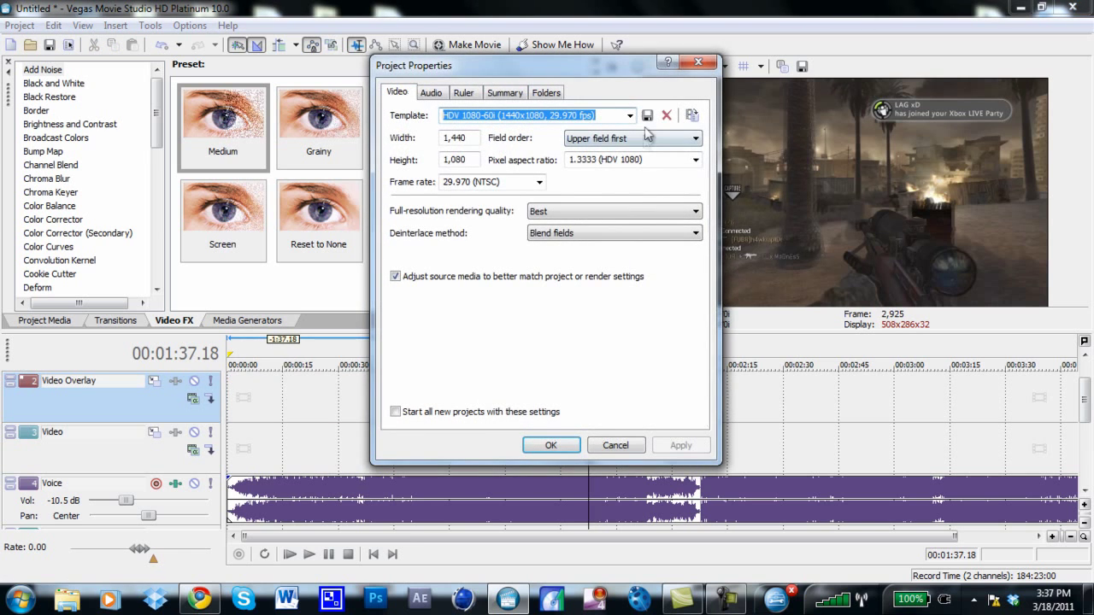
click(629, 115)
click(471, 309)
click(483, 179)
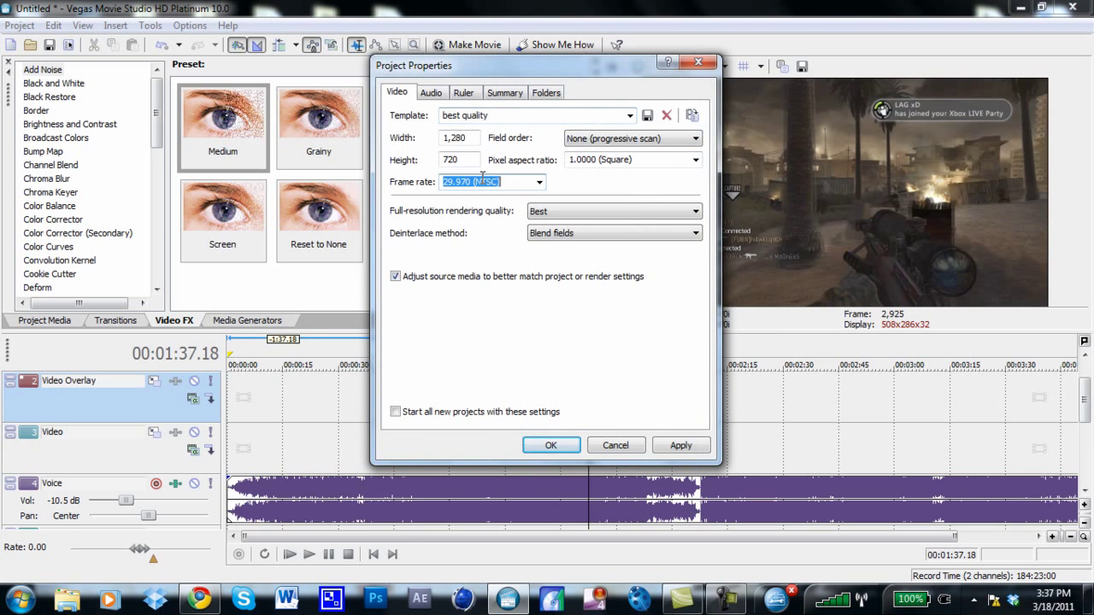
text(59.94)
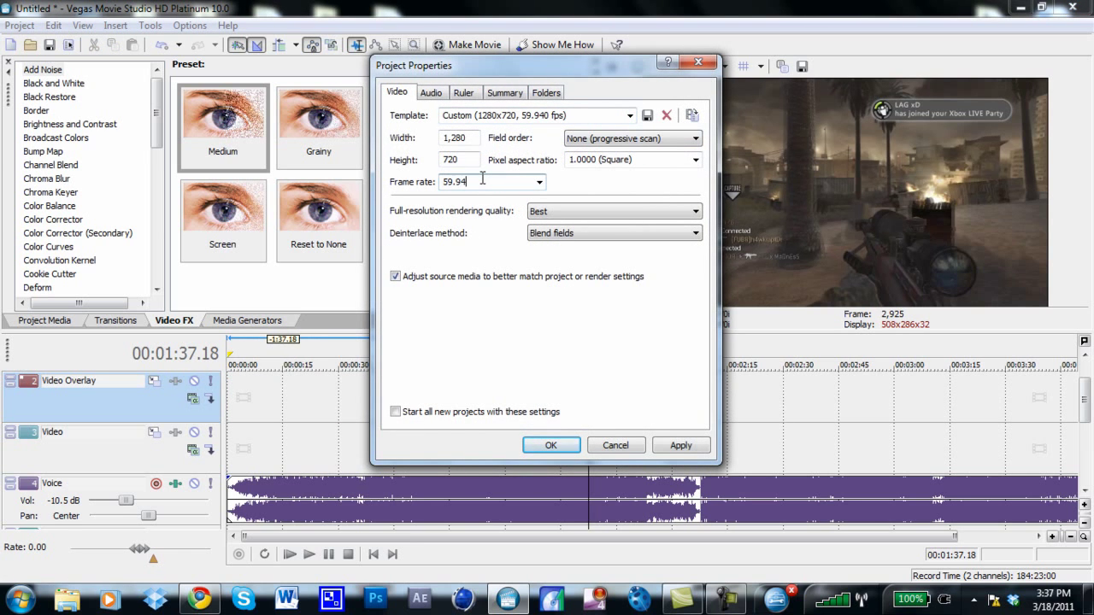
key(Return)
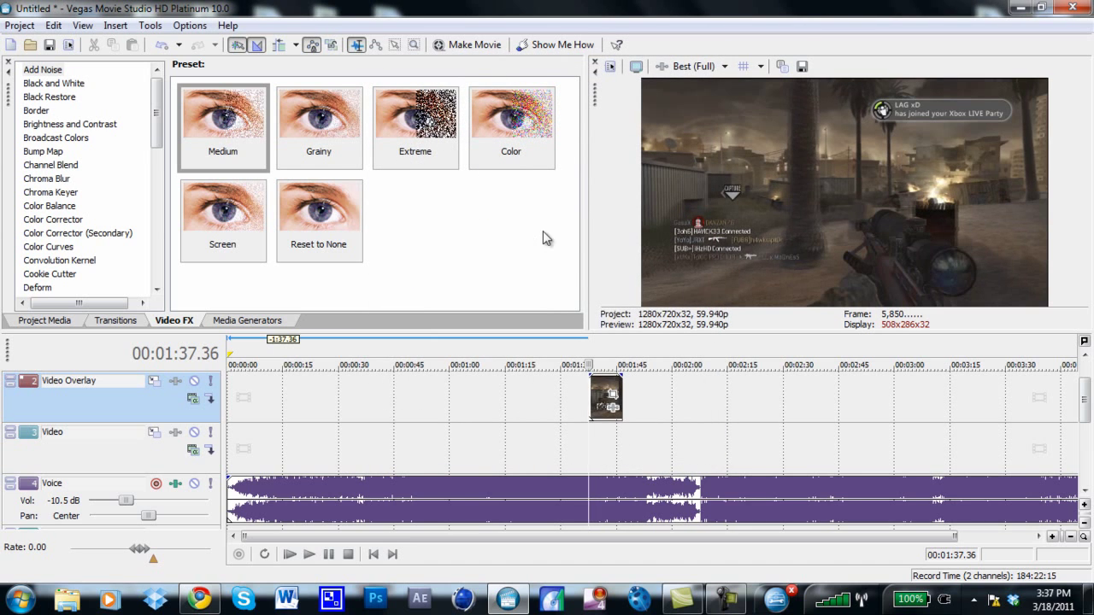
- Move the sniper clip to 0:00 and play the project from the start
drag(598, 397, 236, 397)
scroll(313, 509, up, 3)
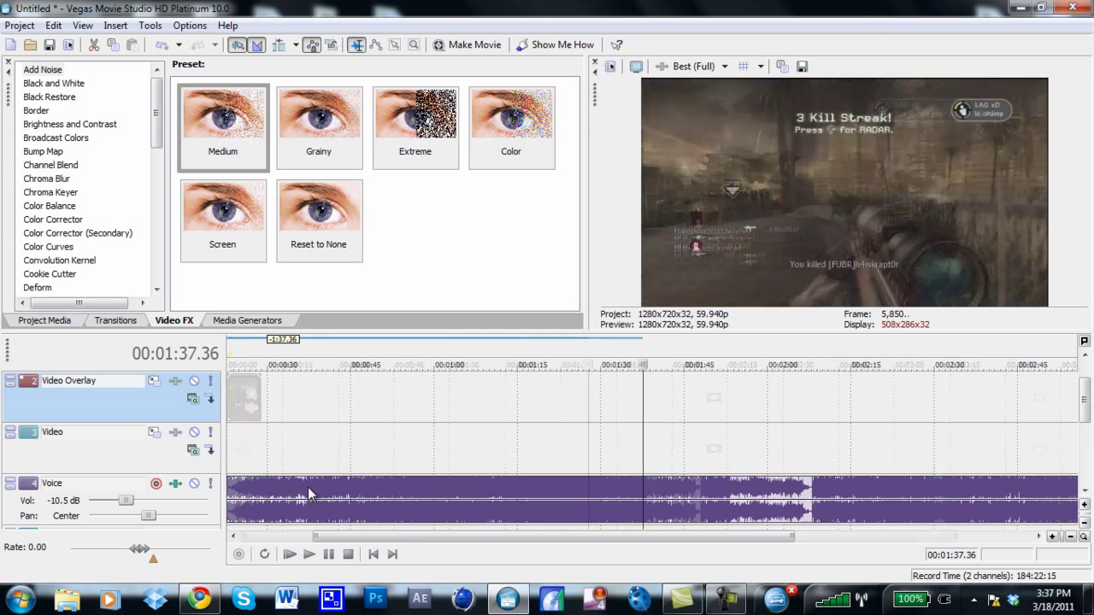
drag(491, 537, 261, 536)
click(230, 506)
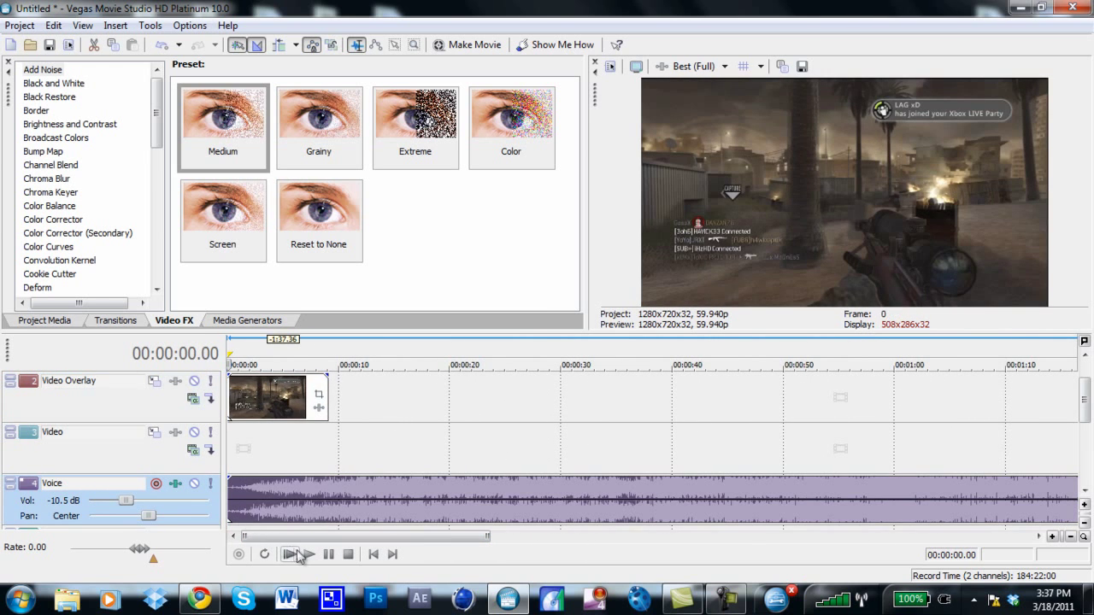
click(308, 555)
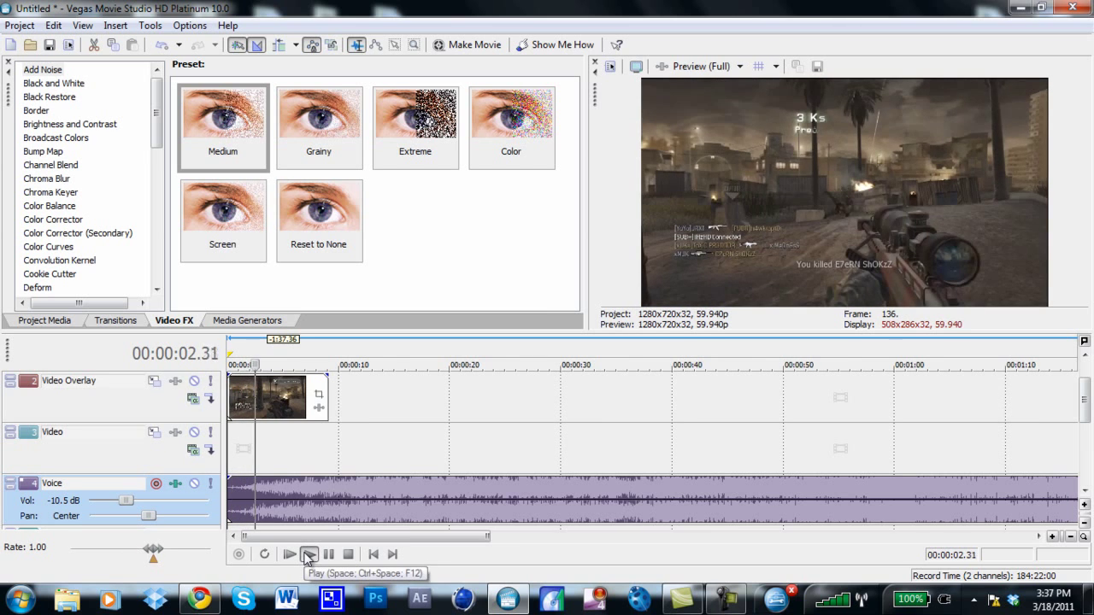
- Pan the music 8 % right and locate the 7.49-second point in playback
click(164, 517)
drag(163, 517, 166, 516)
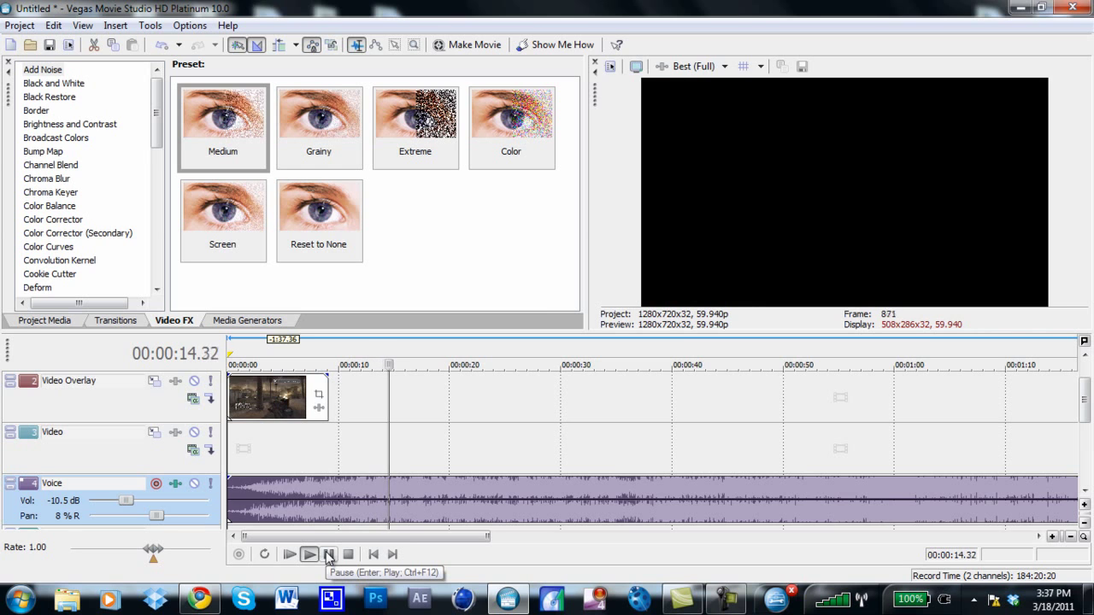
click(327, 554)
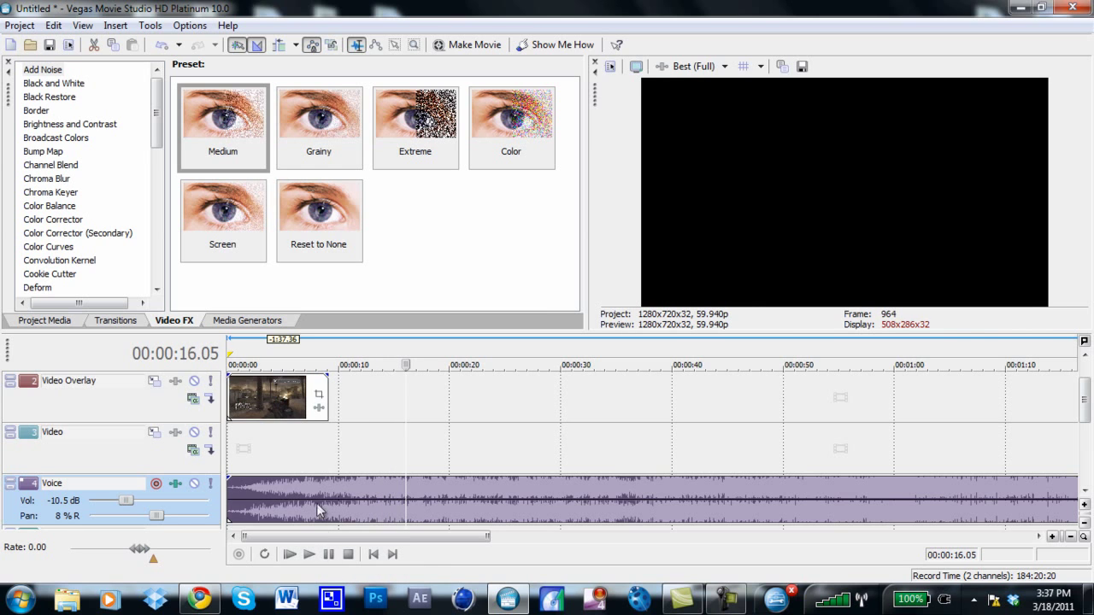
click(292, 497)
click(308, 554)
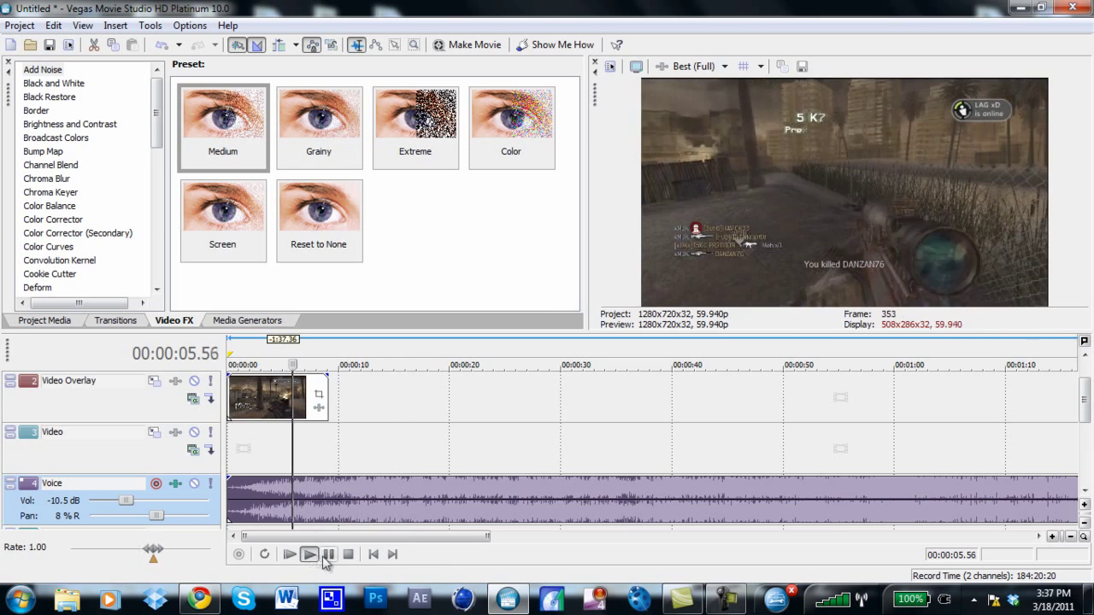
click(329, 554)
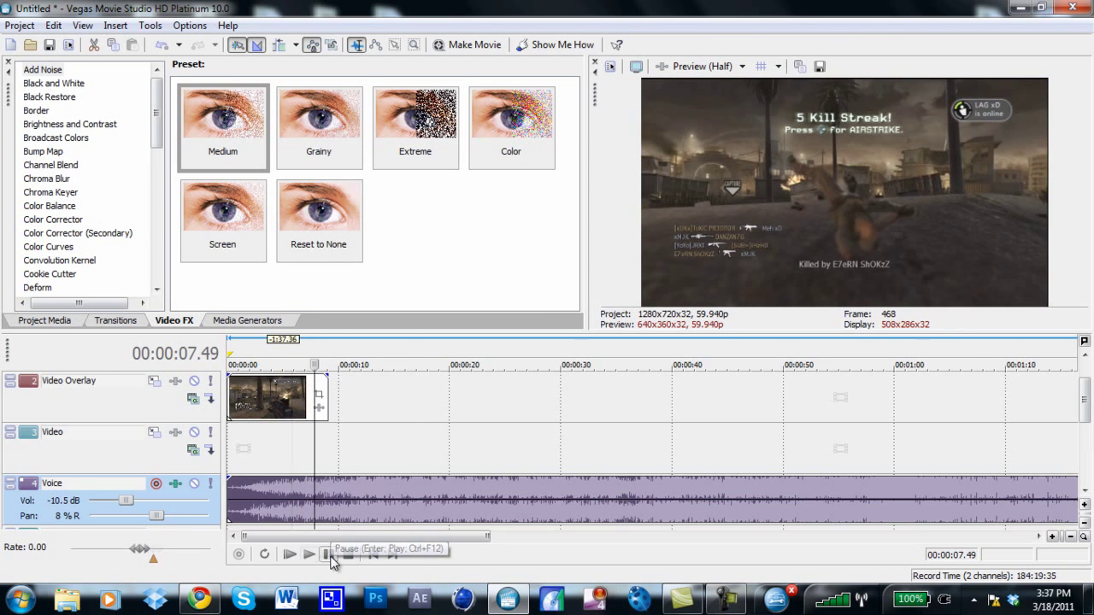
- Select the music event to cut its first 7.49 seconds
click(264, 520)
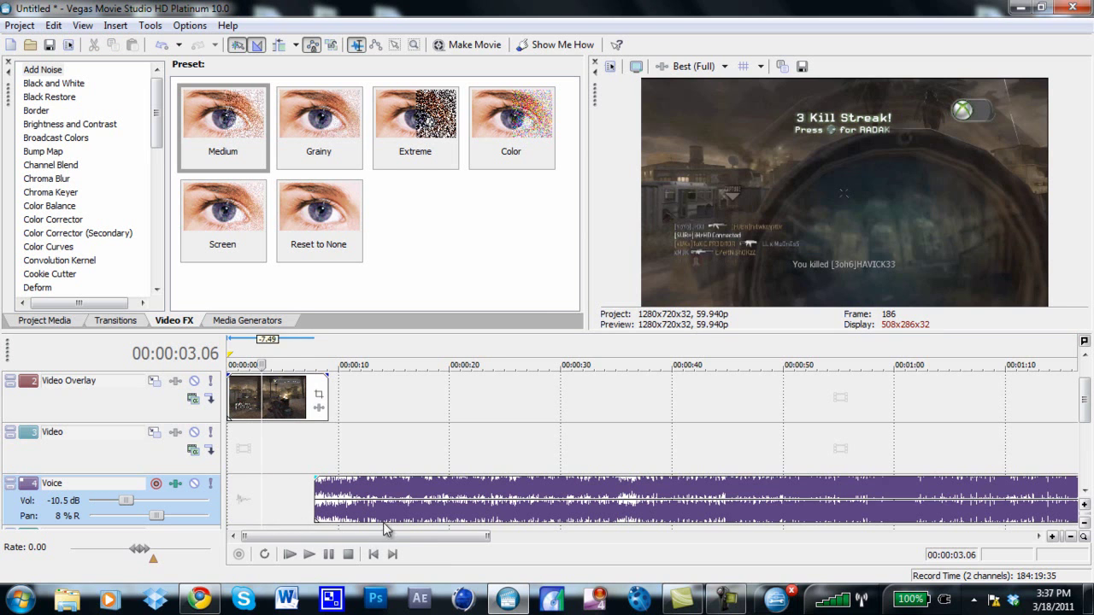
click(288, 515)
scroll(266, 506, up, 10)
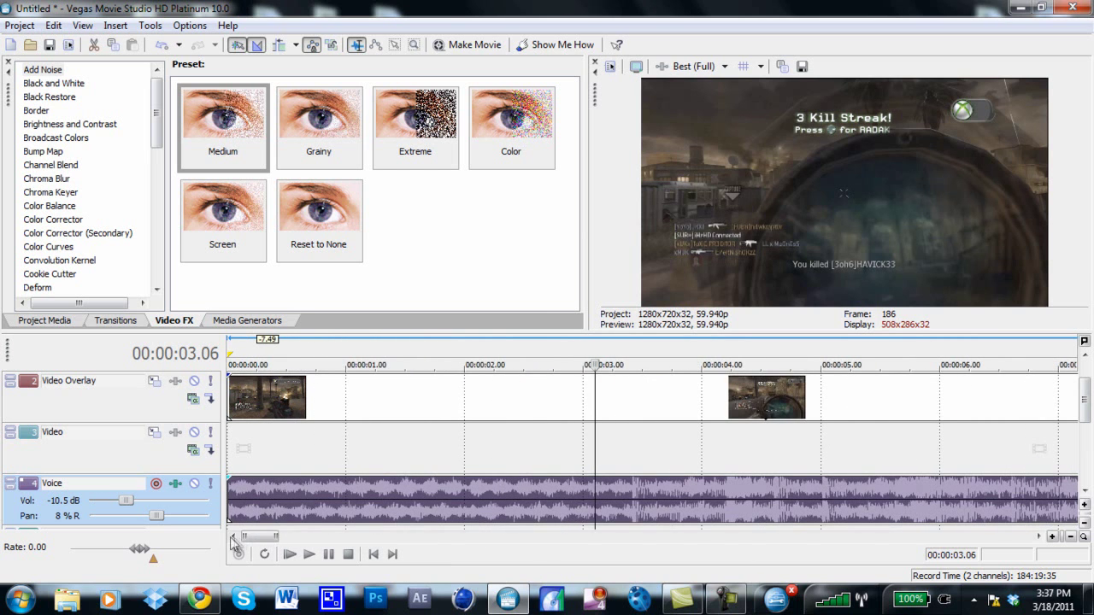
- Play from 0:00 and press M on each beat to drop numbered markers 1–8
click(230, 509)
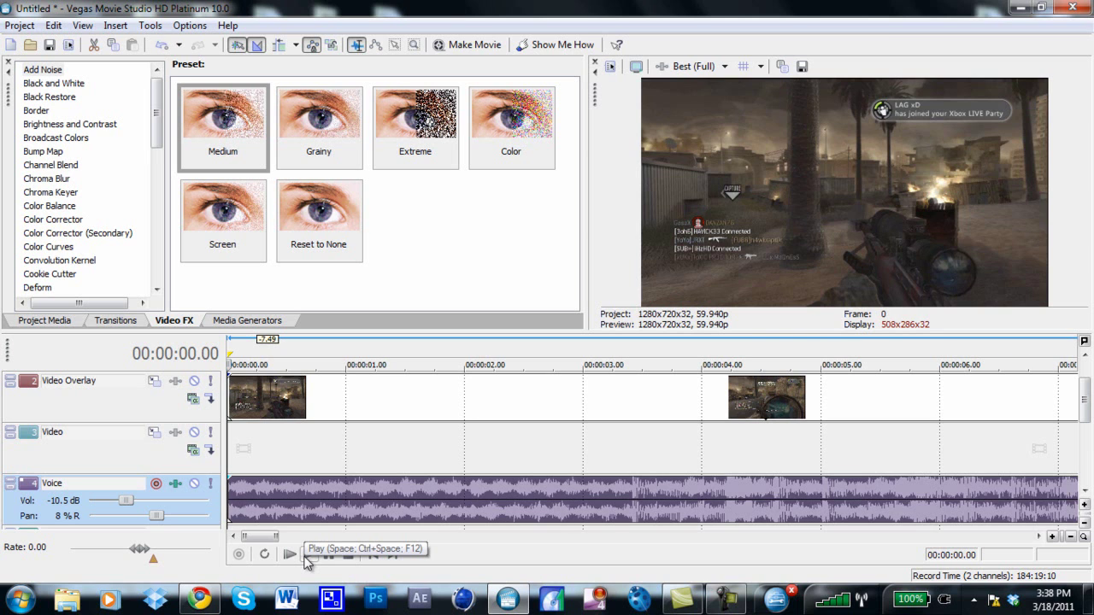
click(306, 555)
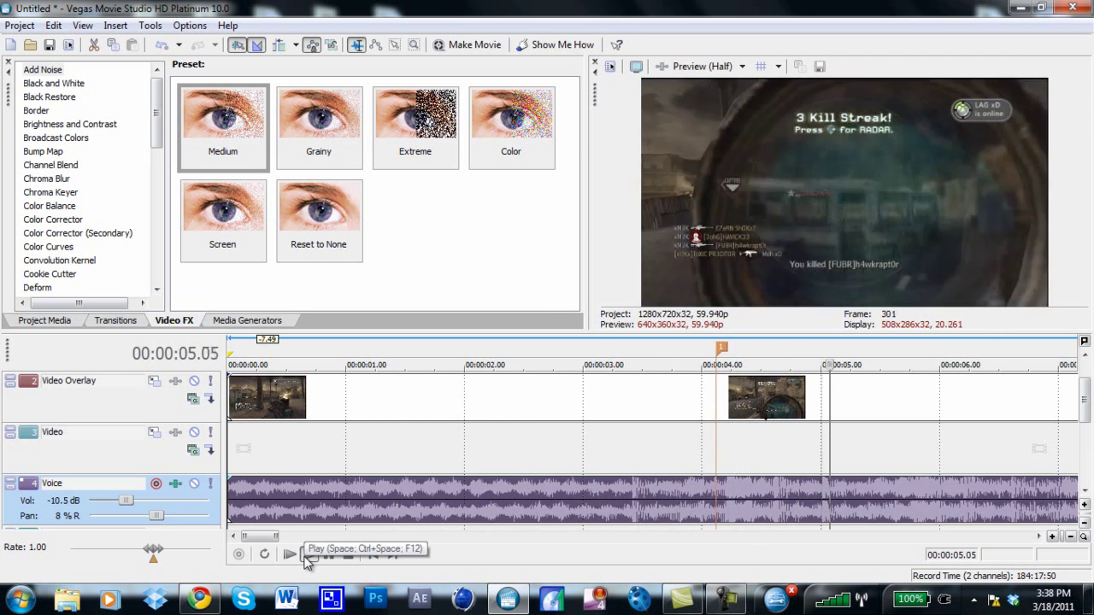
key(m)
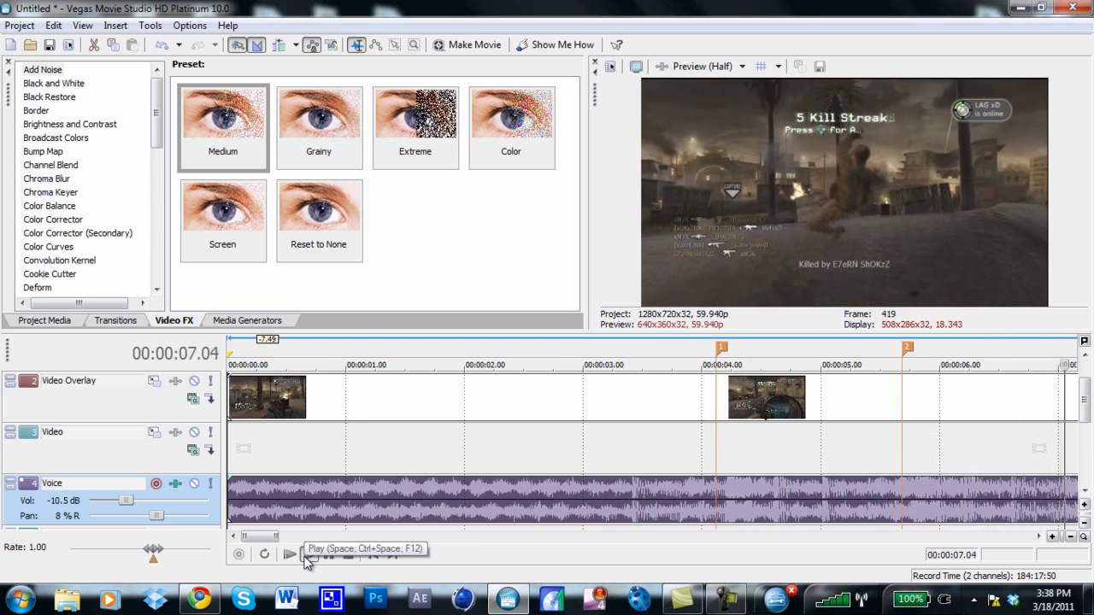
key(m)
key(m)
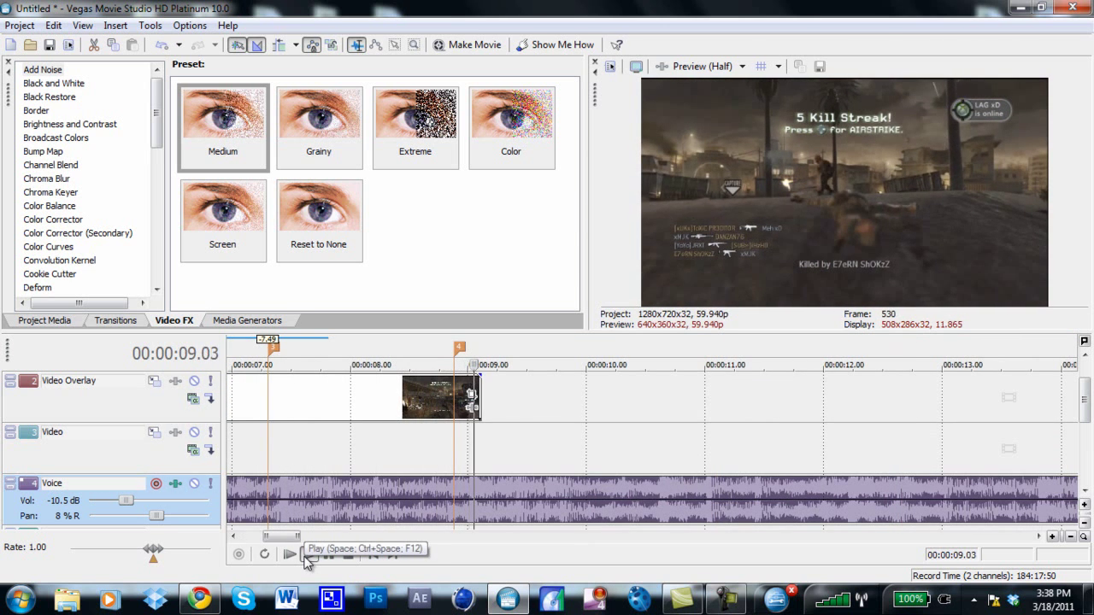
key(m)
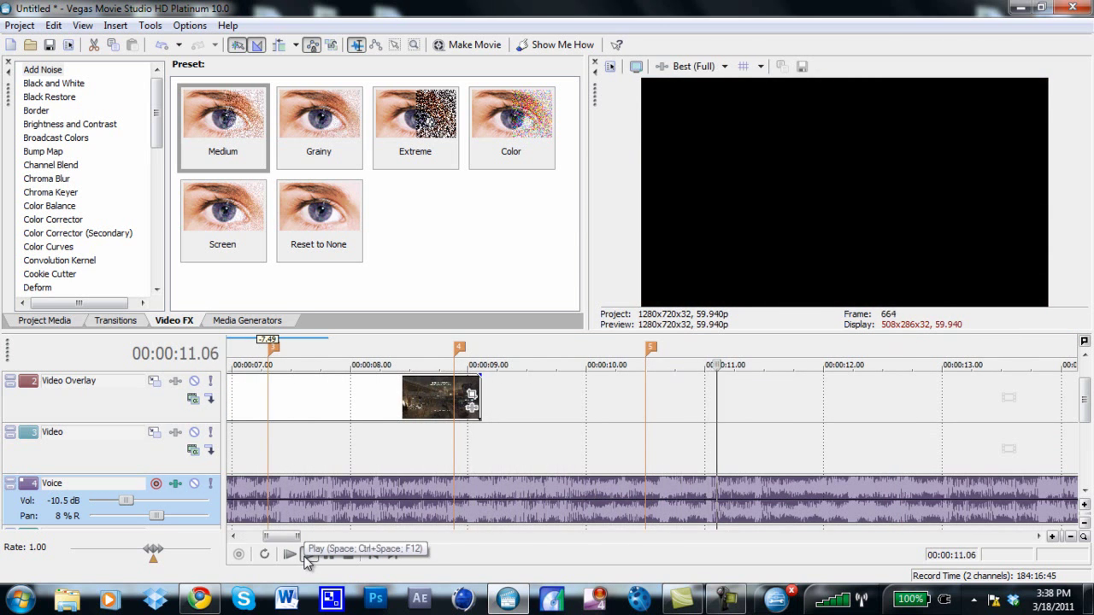
key(m)
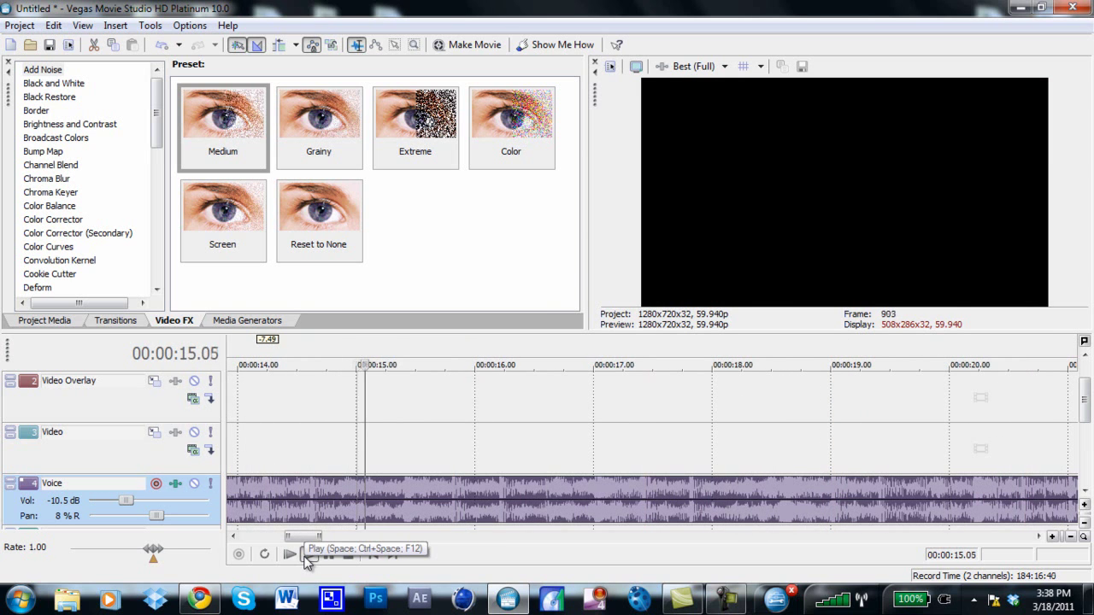
key(m)
click(330, 556)
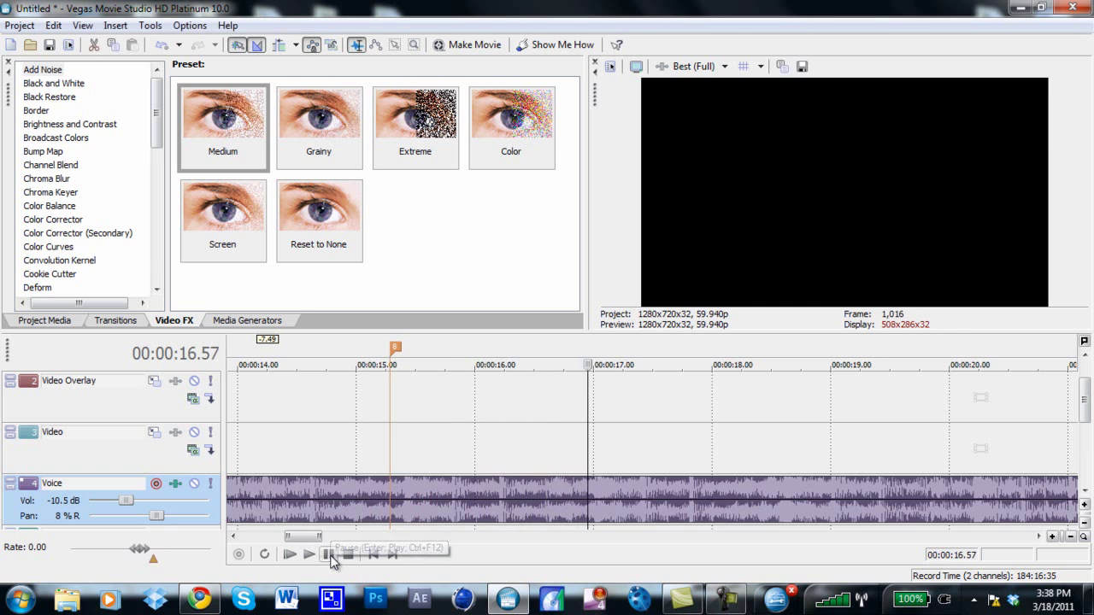
scroll(442, 505, down, 8)
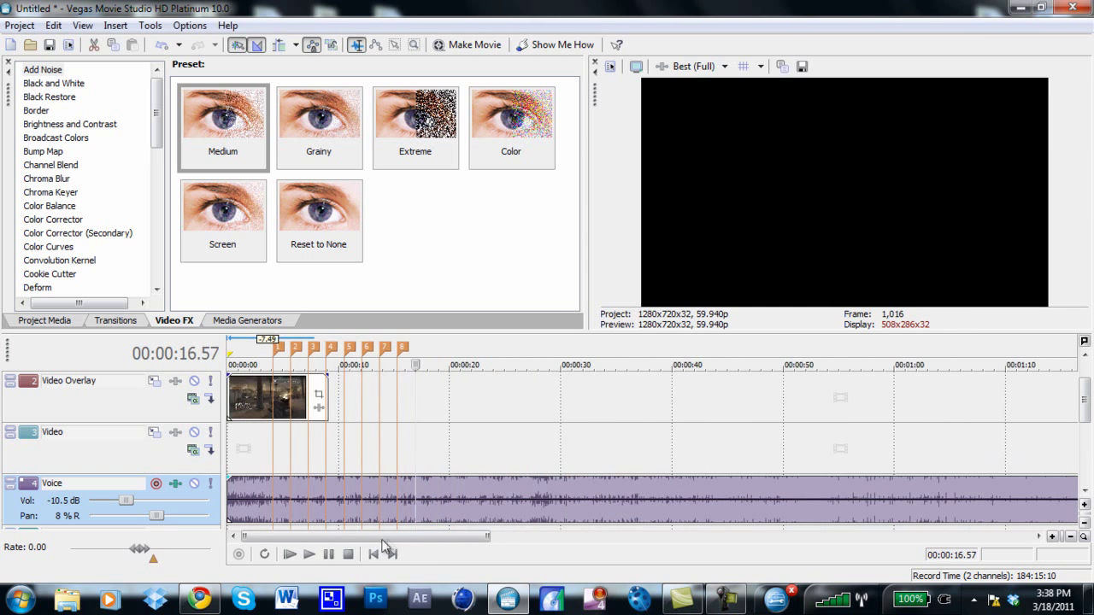
scroll(323, 506, up, 5)
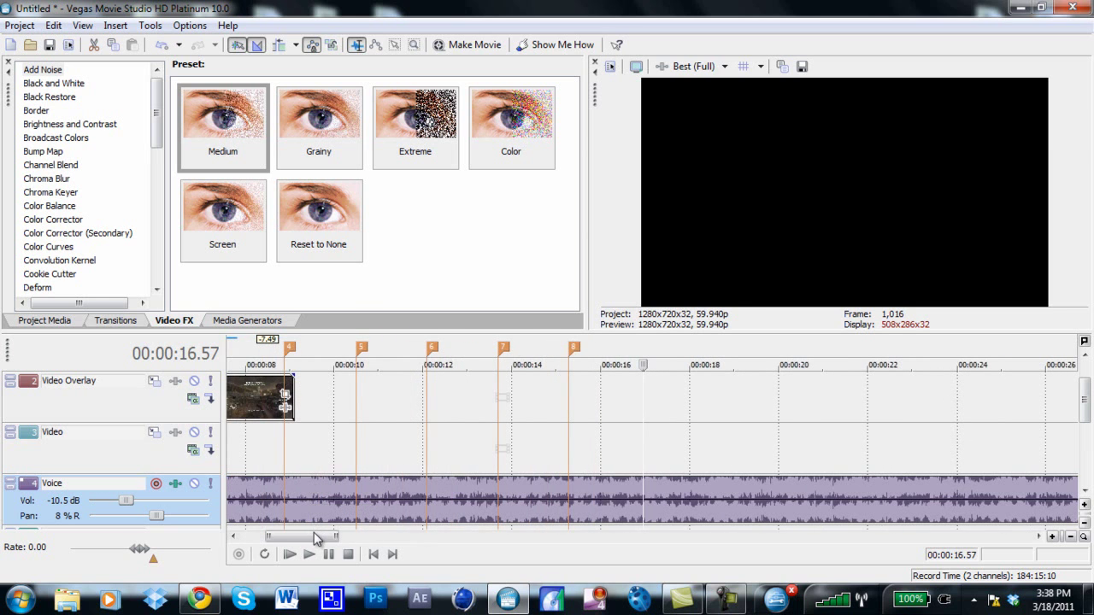
drag(317, 538, 291, 538)
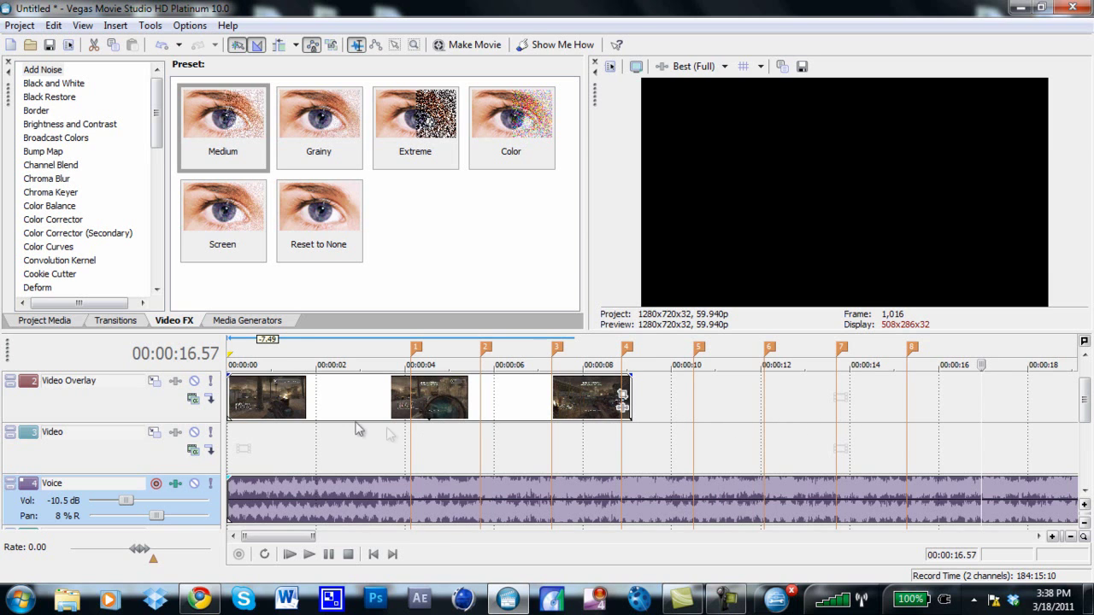
- Shift the overlay clips 0.27 s later and disable resampling in the sniper clip's properties
mouse_move(239, 407)
mouse_down()
mouse_move(259, 408)
mouse_move(239, 408)
mouse_up()
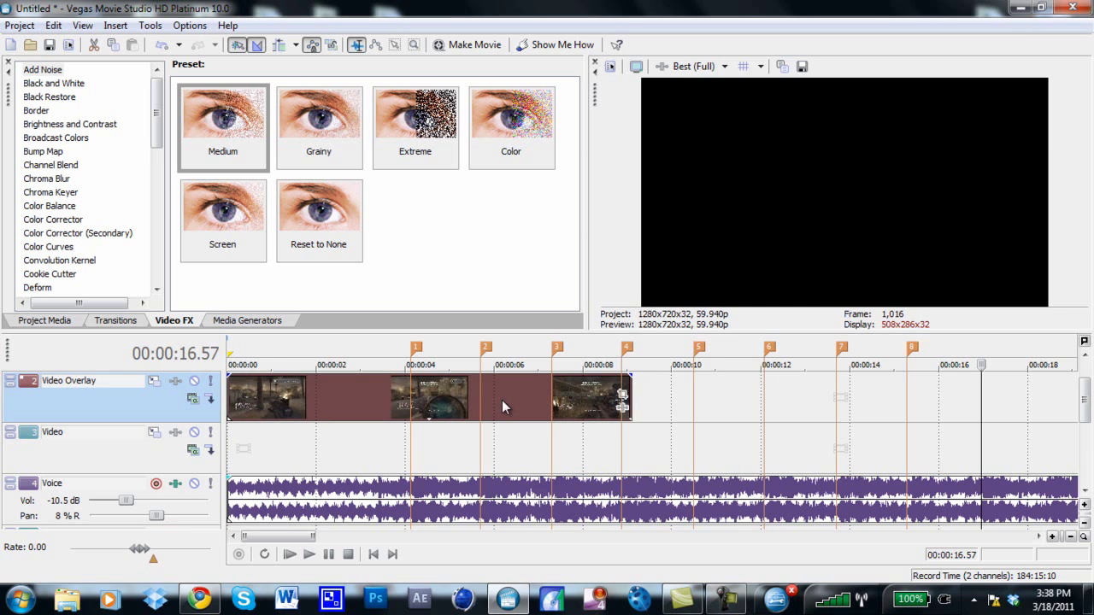
right_click(343, 405)
click(372, 396)
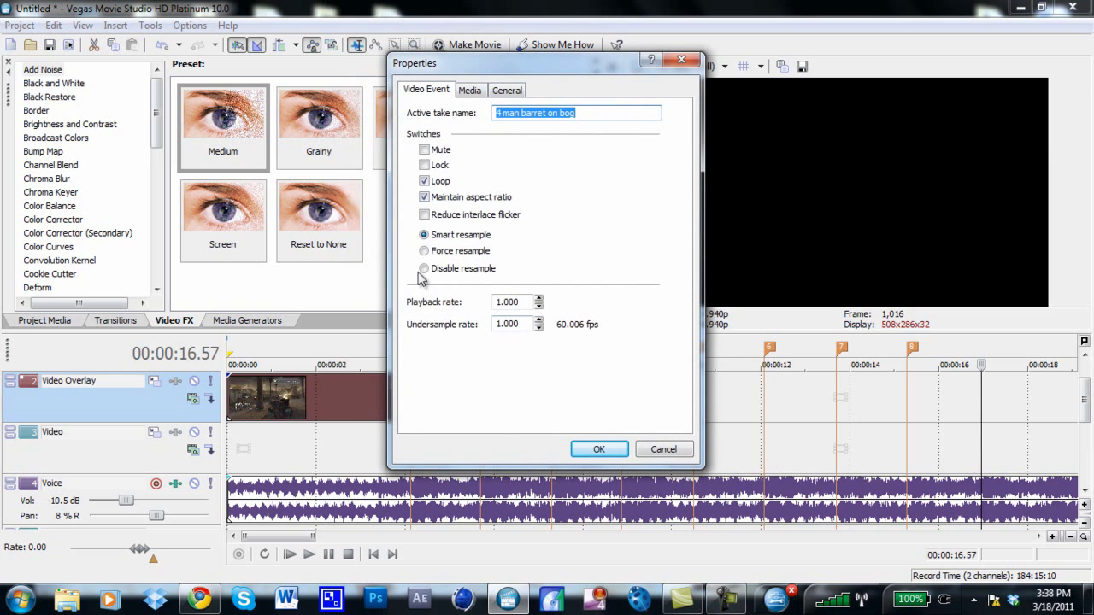
click(424, 269)
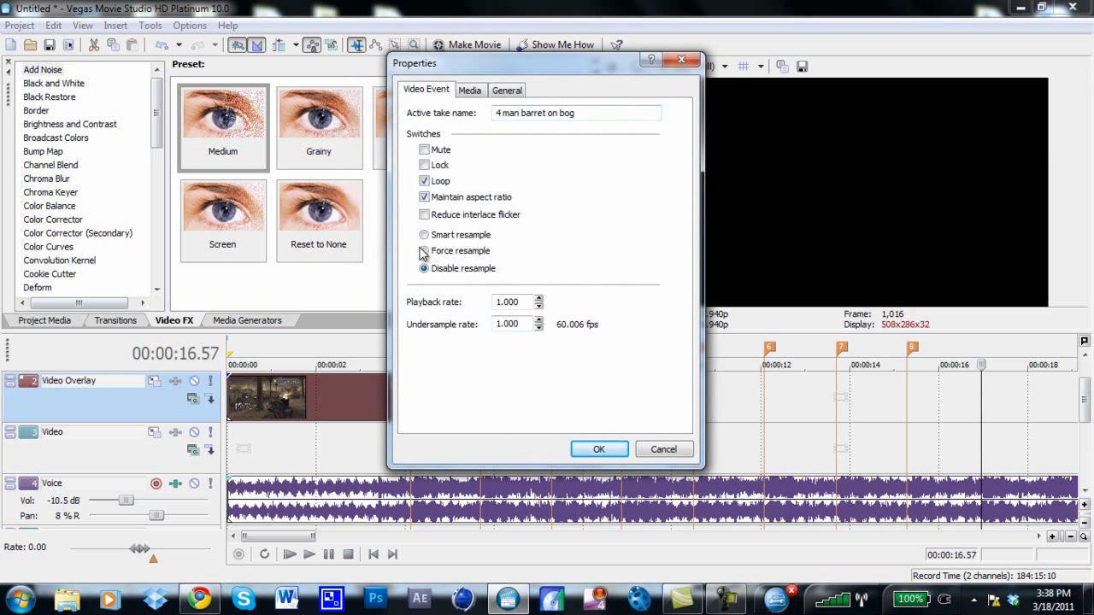
click(600, 449)
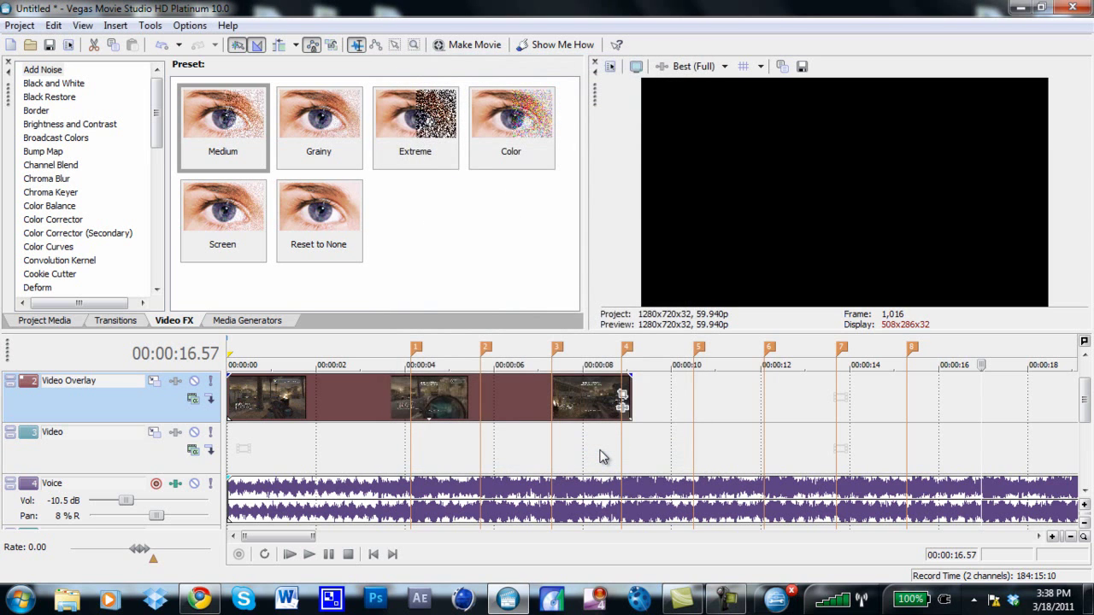
- Play from the start and split the clip at the first shot, 00:00:01.06
click(231, 400)
key(space)
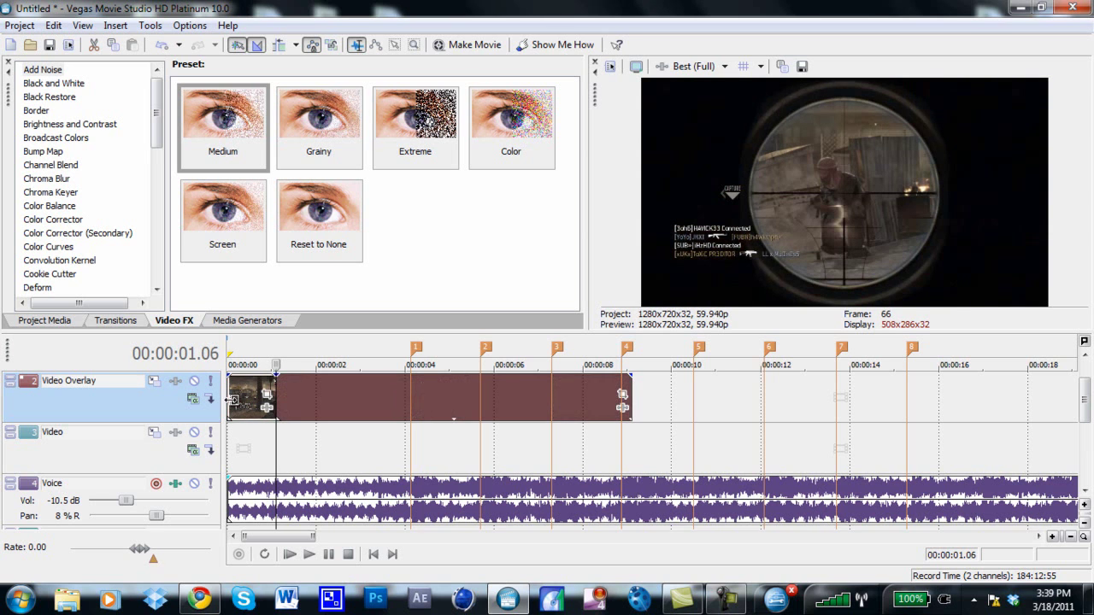
key(s)
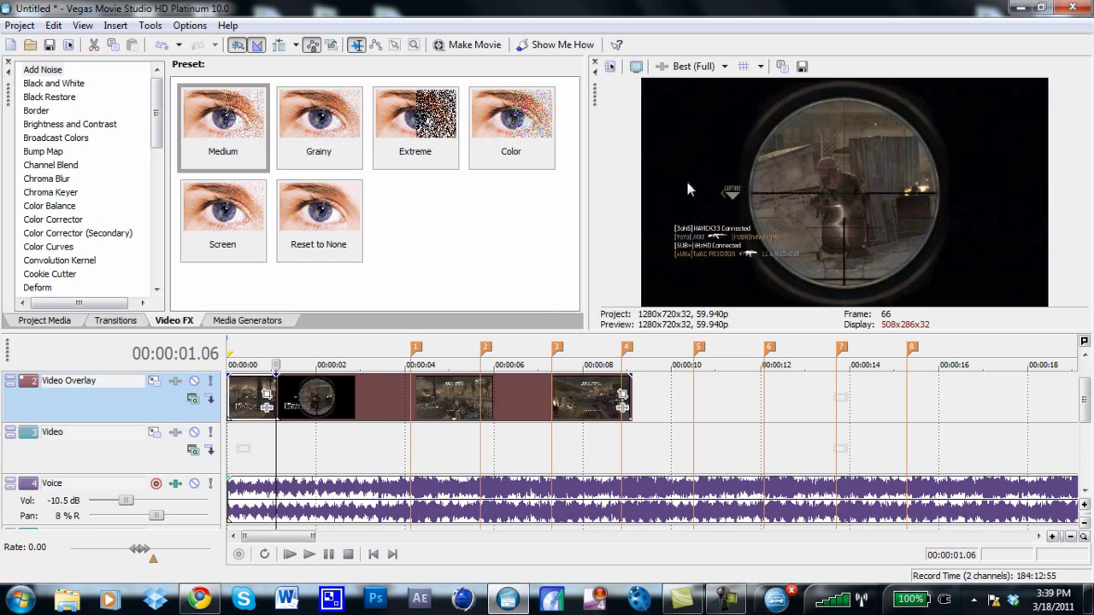
- Move the remainder to marker 1, then slide and stretch the opening piece to meet it
mouse_move(289, 408)
mouse_down()
mouse_move(433, 401)
mouse_move(424, 398)
mouse_up()
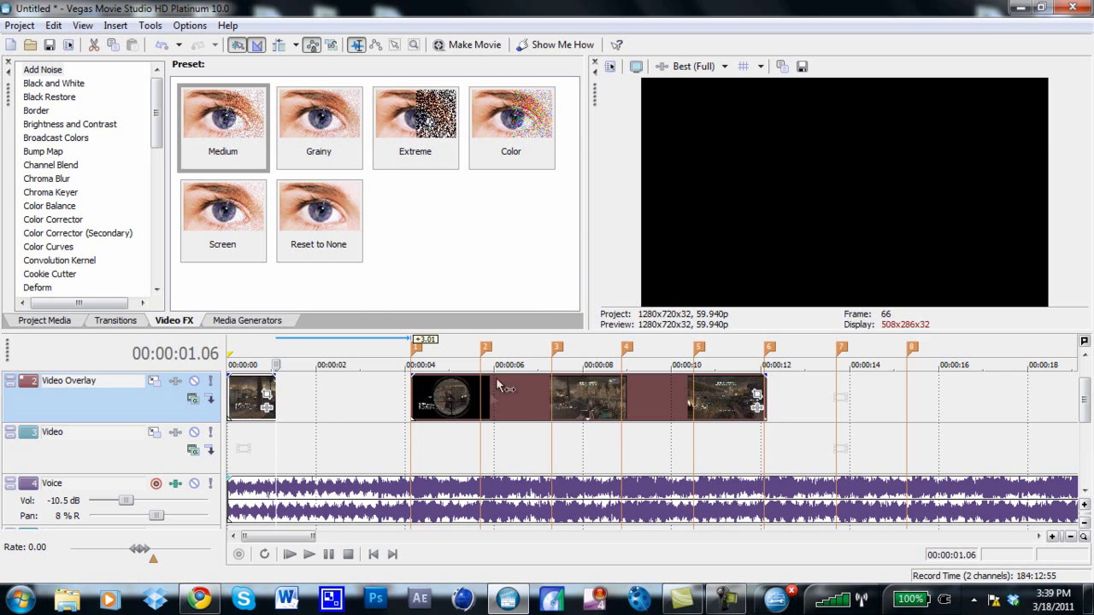
drag(262, 400, 320, 412)
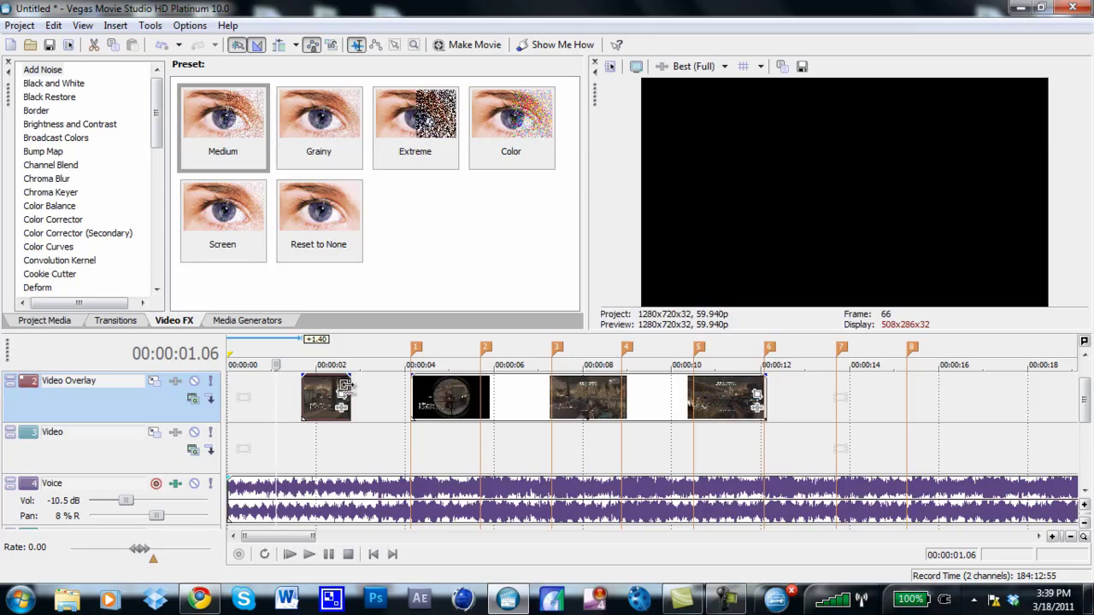
drag(345, 386, 403, 402)
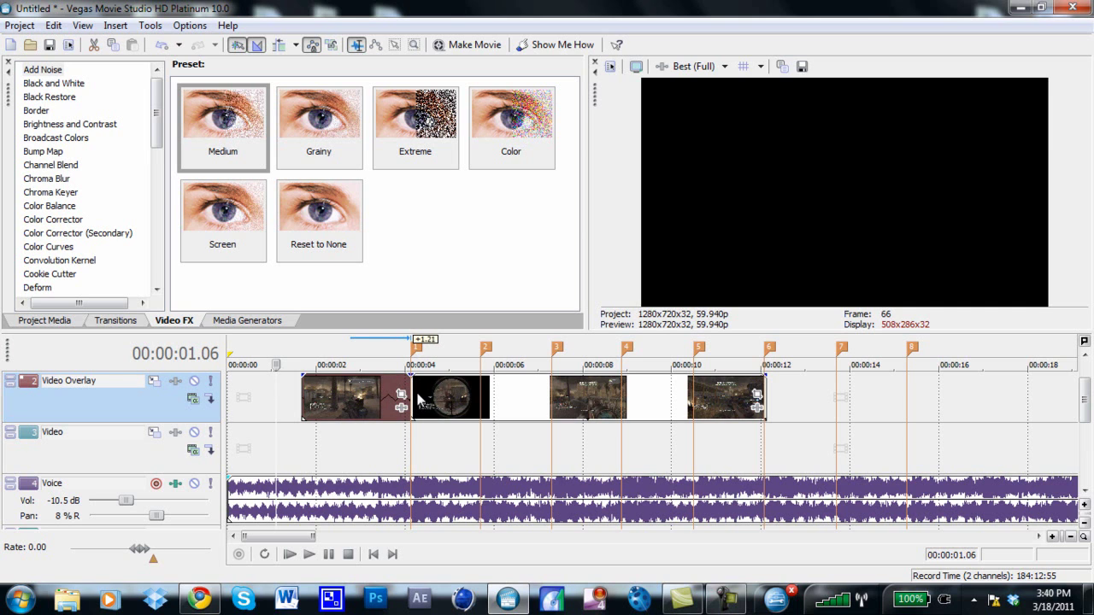
- Play from just after marker 1 and split the clip at the second shot, 00:00:05.59
click(412, 393)
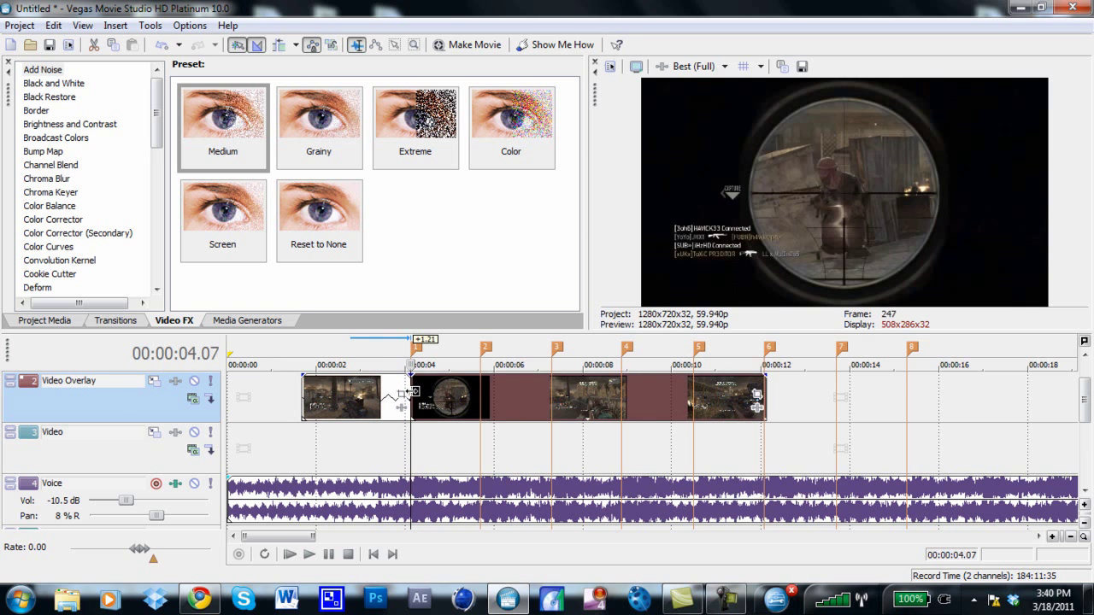
key(space)
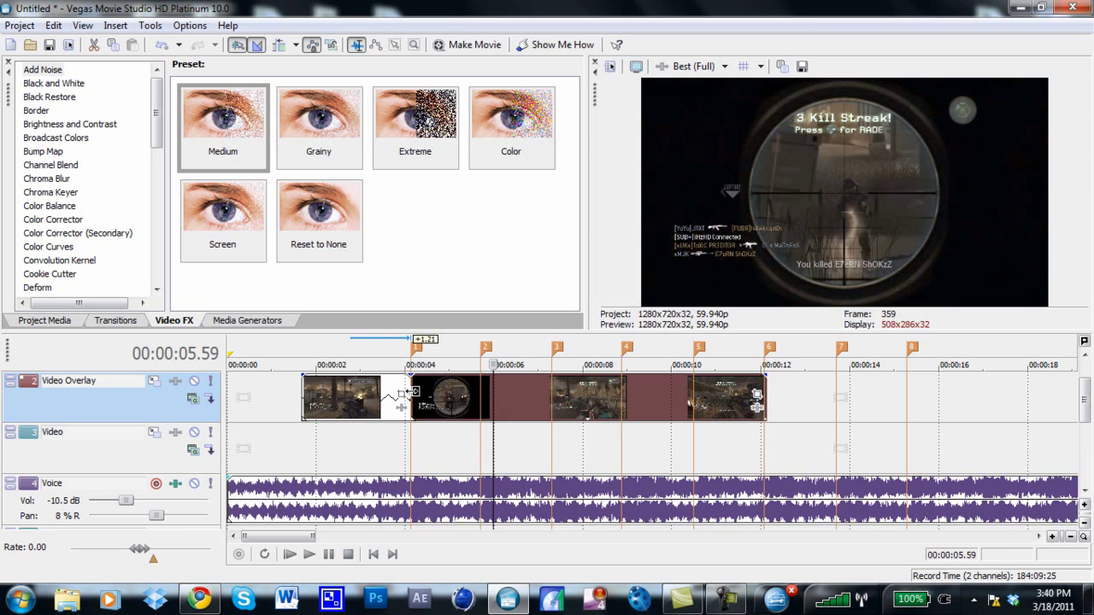
key(s)
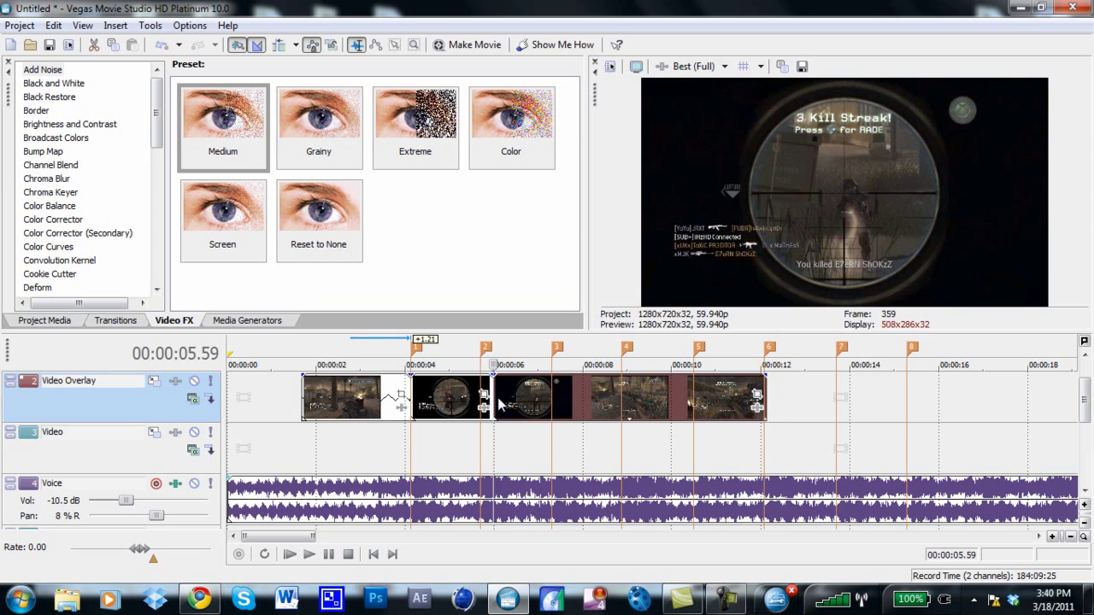
- Trim the second piece to end at marker 2 and slide the remaining footage left against it
drag(504, 400, 562, 402)
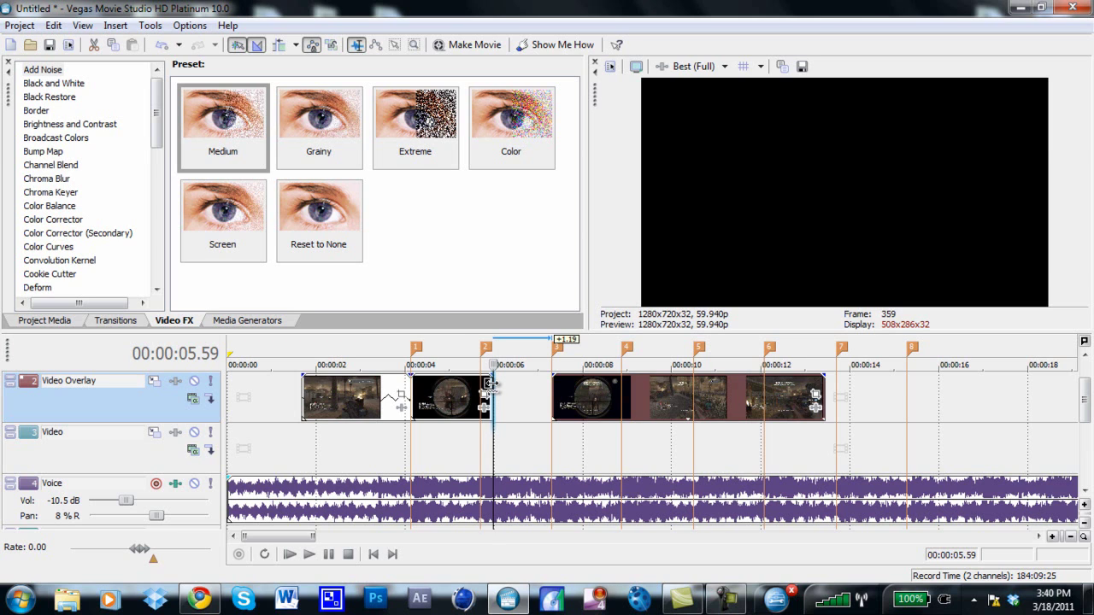
drag(489, 384, 481, 385)
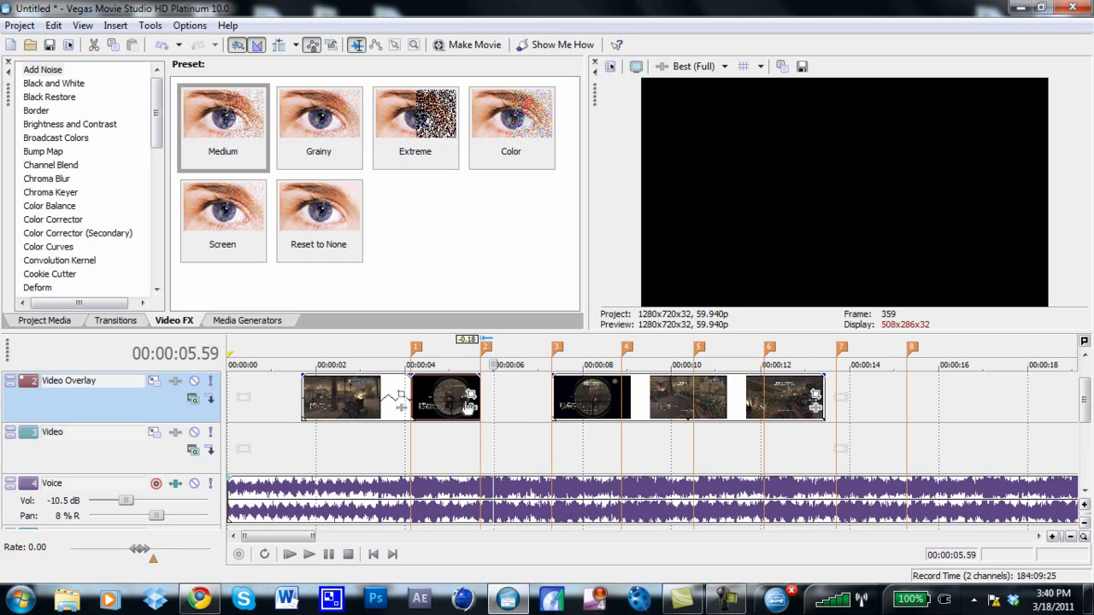
click(571, 401)
drag(572, 402, 496, 394)
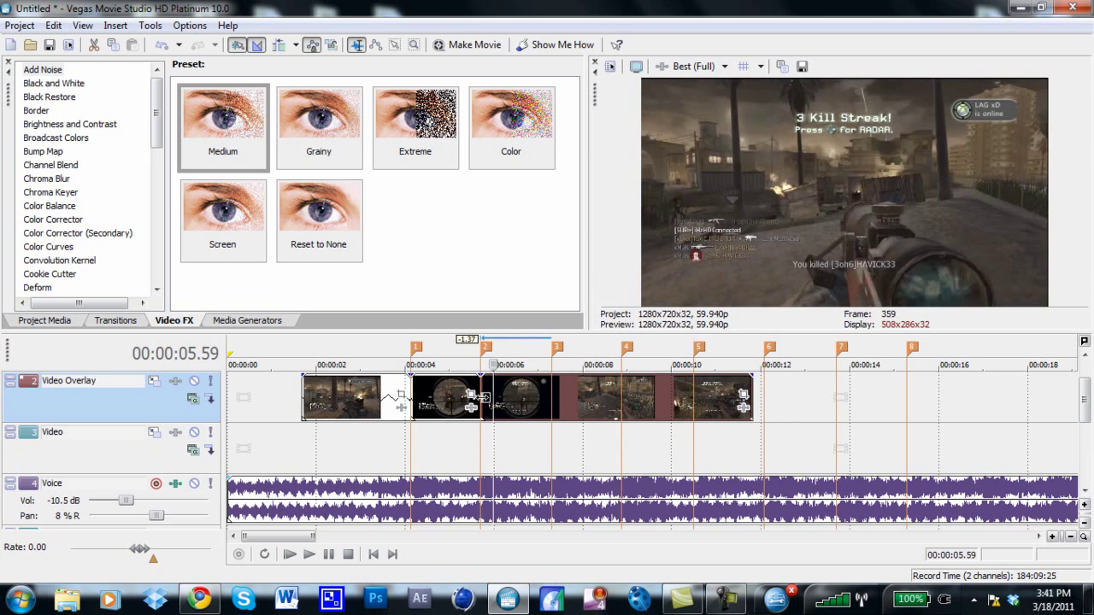
- Step the playhead frame by frame from 00:00:05.41 onto the third kill shot at 00:00:06.44
click(481, 395)
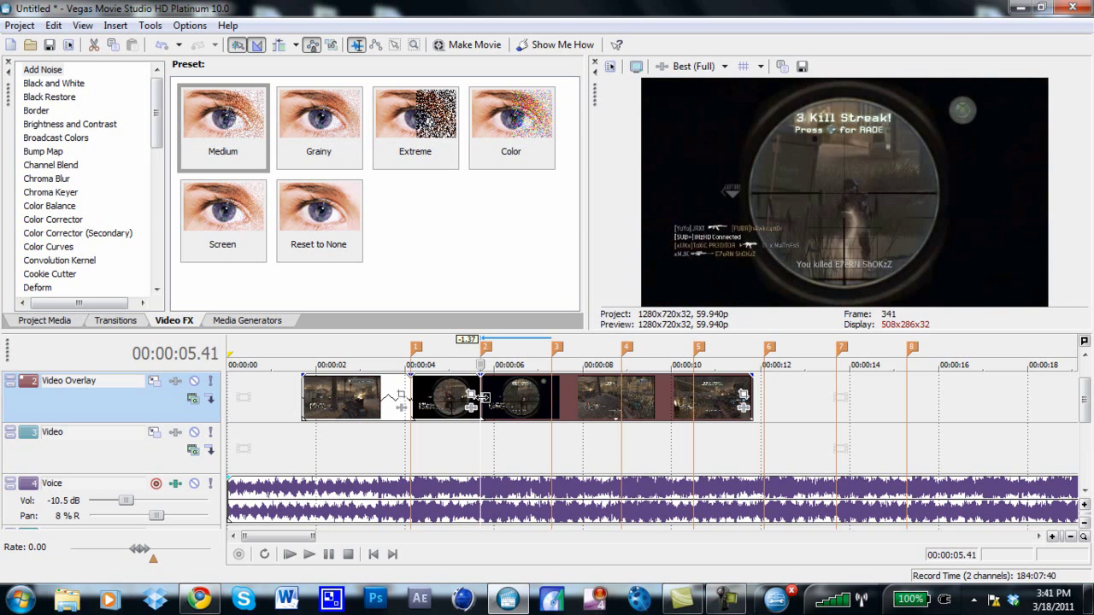
key(Right)
key(Right)
key(Right)
key(Right)
key(Right)
key(Right)
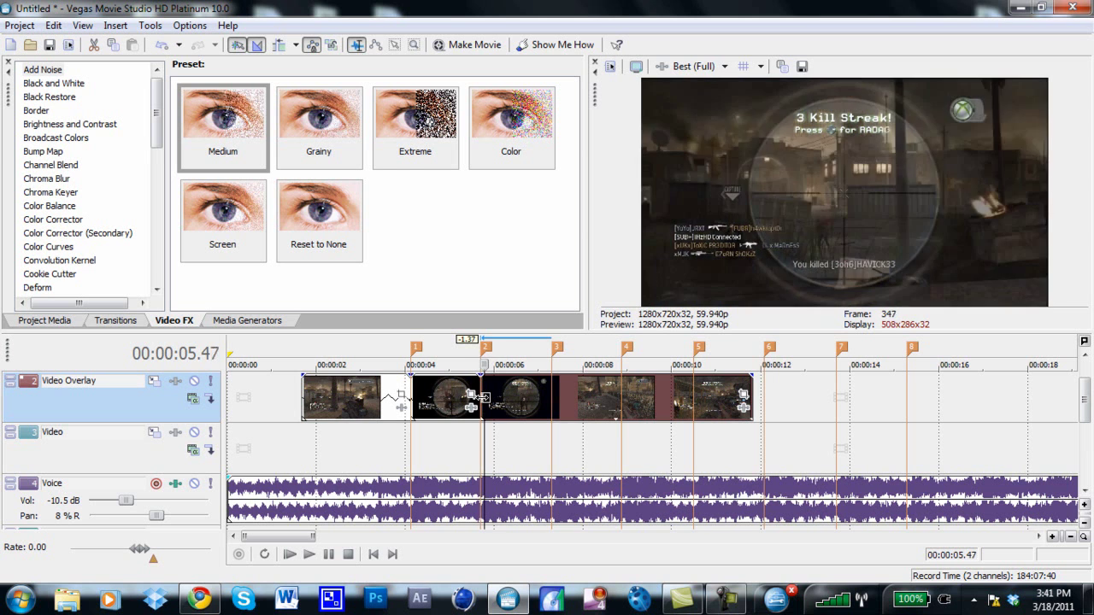
key(Right)
key(Right)
key(Right)
key(Right)
key(Right)
key(Right)
key(Right)
key(Right)
key(Right)
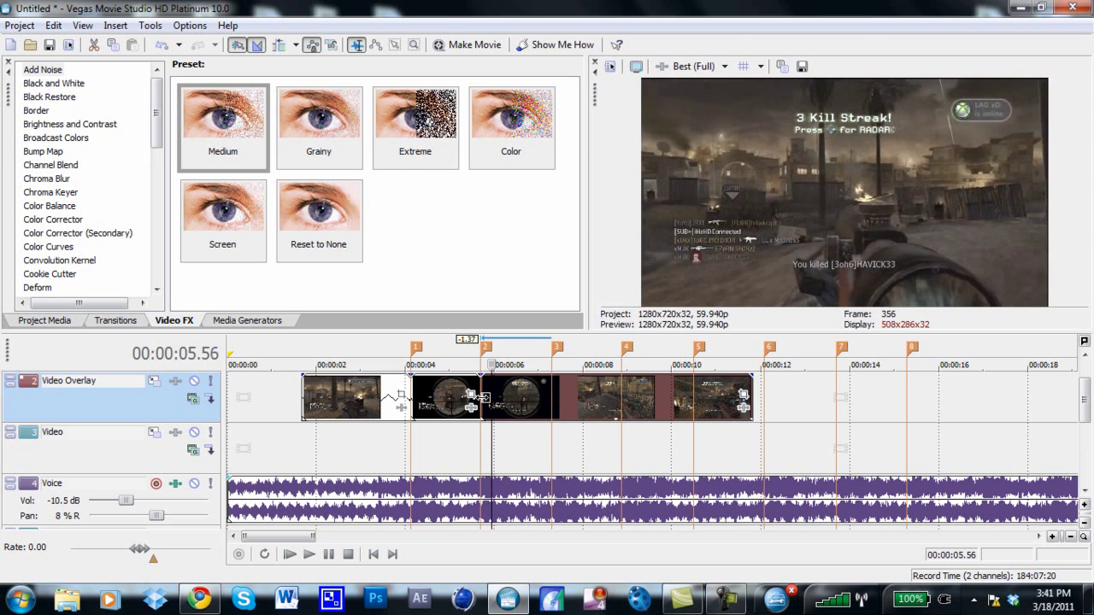
key(Right)
key(Right)
key(Right)
key(Right)
key(Right)
key(Right)
key(Right)
key(Right)
key(Right)
key(Right)
key(Right)
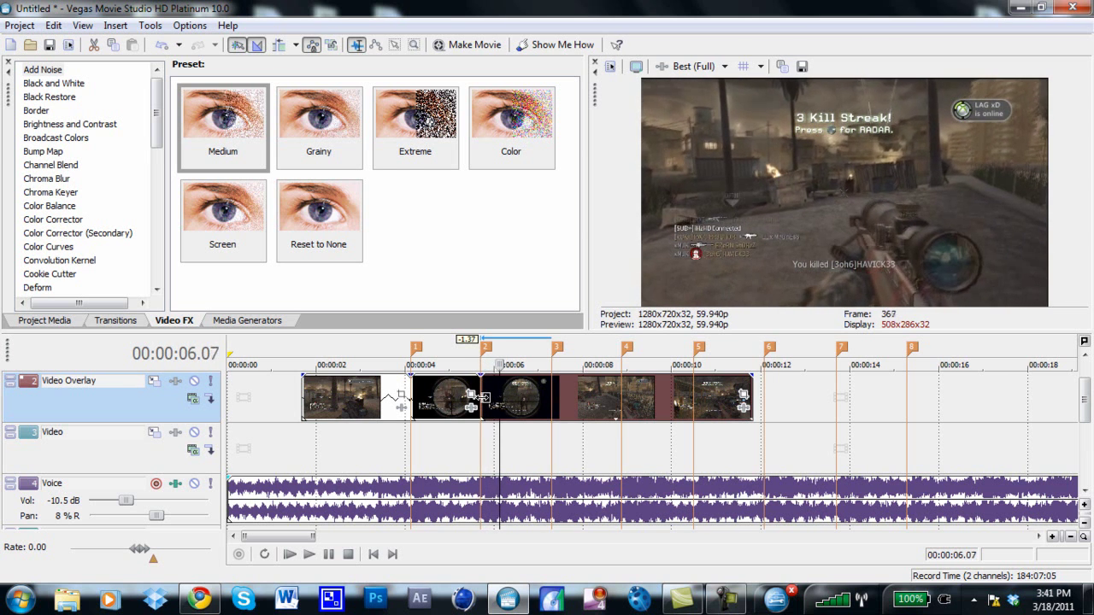
key(Right)
key(Right)
key(Right)
key(Right)
key(Right)
key(Right)
key(Right)
key(Right)
key(Right)
key(Right)
key(Right)
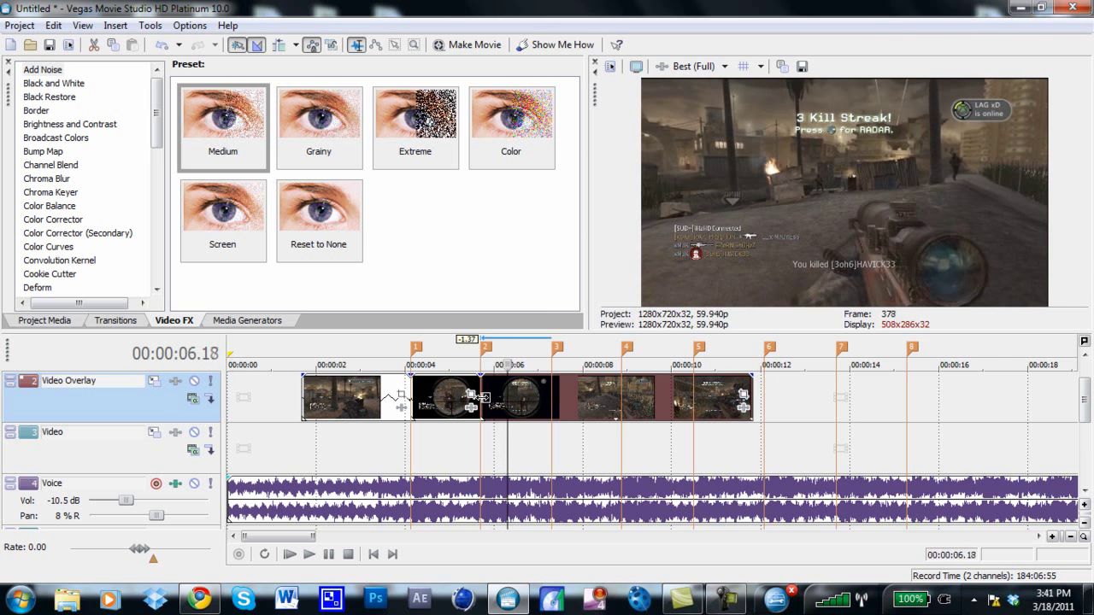
key(Right)
key(Right)
key(Right)
key(Right)
key(Right)
key(Right)
key(Right)
key(Right)
key(Right)
key(Right)
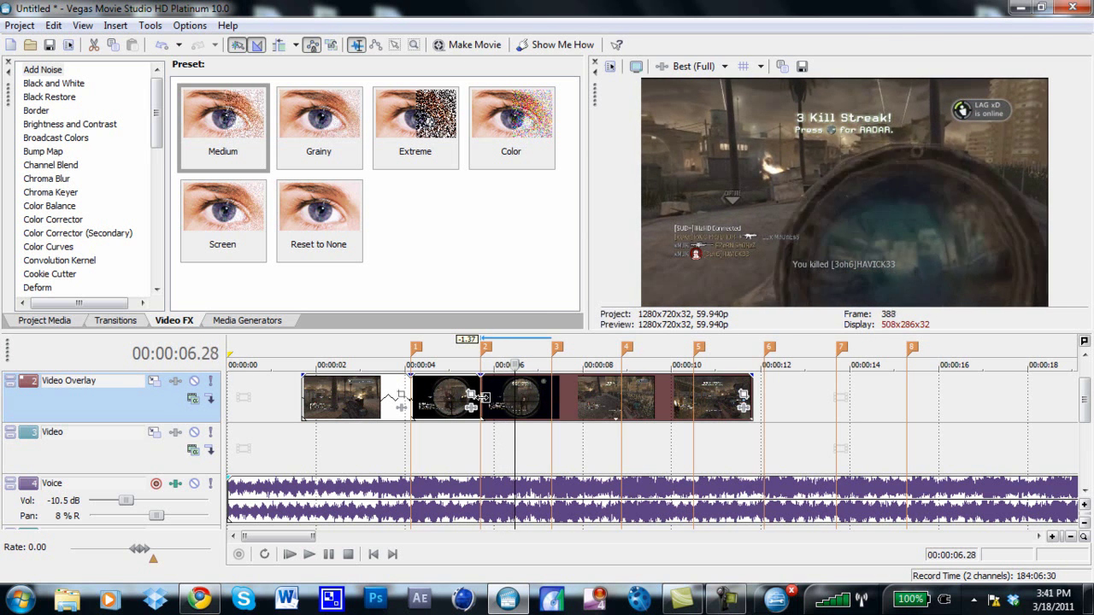
key(Right)
key(Right)
key(Right)
key(Right)
key(Right)
key(Right)
key(Right)
key(Right)
key(Right)
key(Right)
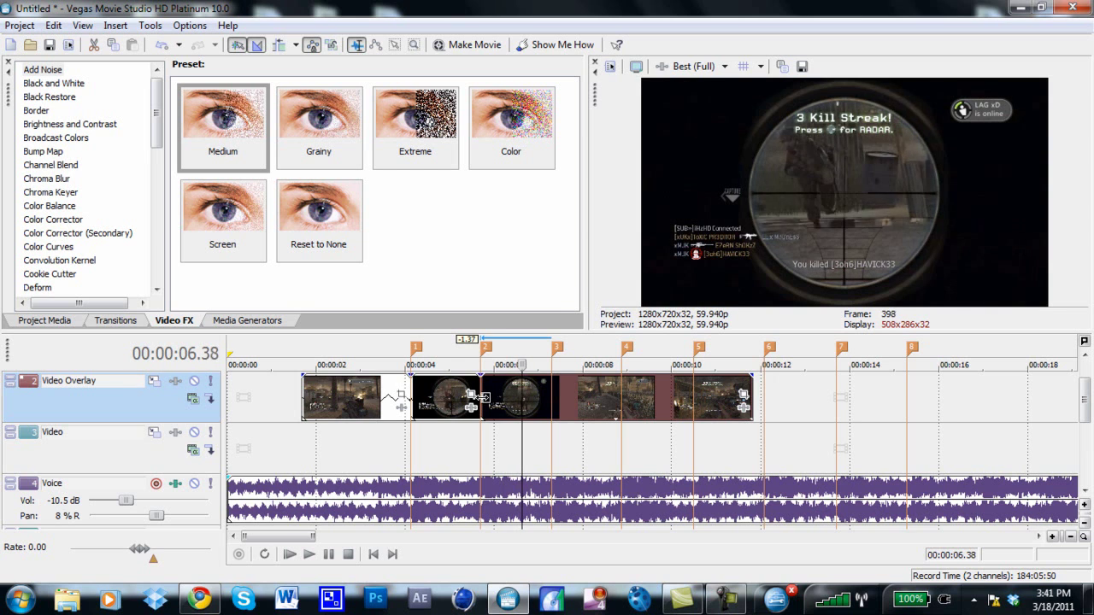
key(Right)
key(Right)
key(Right)
key(Right)
key(Right)
key(Right)
key(Right)
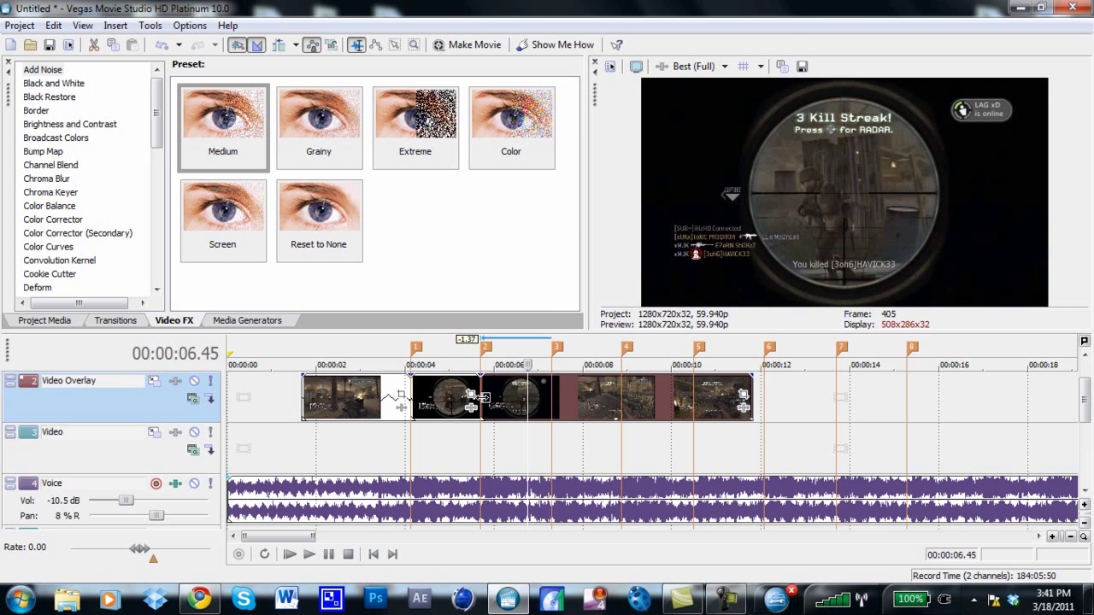
key(Right)
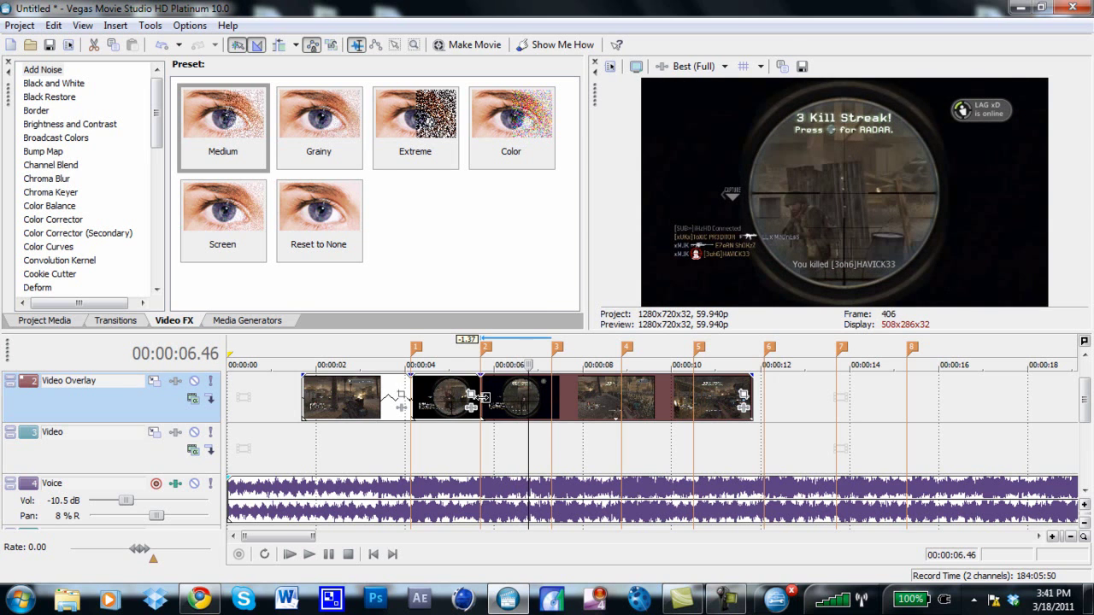
key(Left)
key(Left)
key(Left)
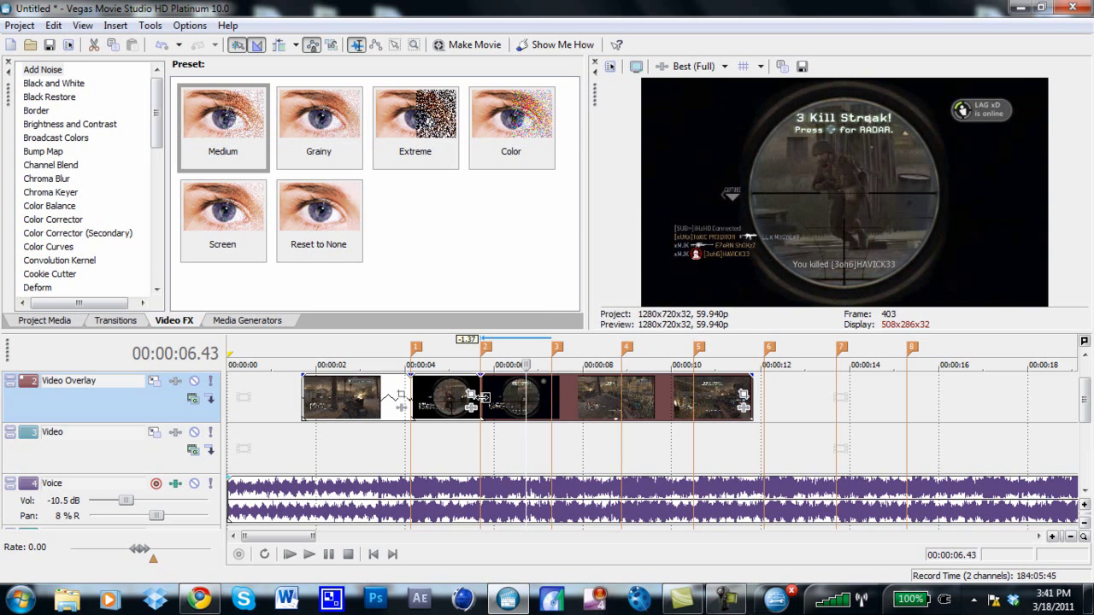
key(Right)
key(Right)
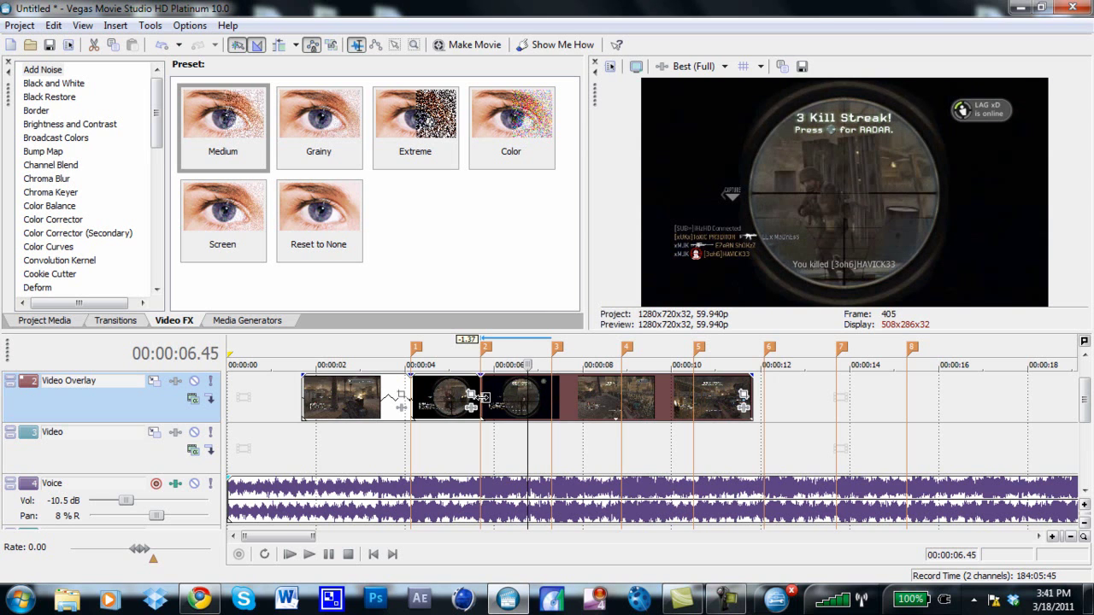
key(Left)
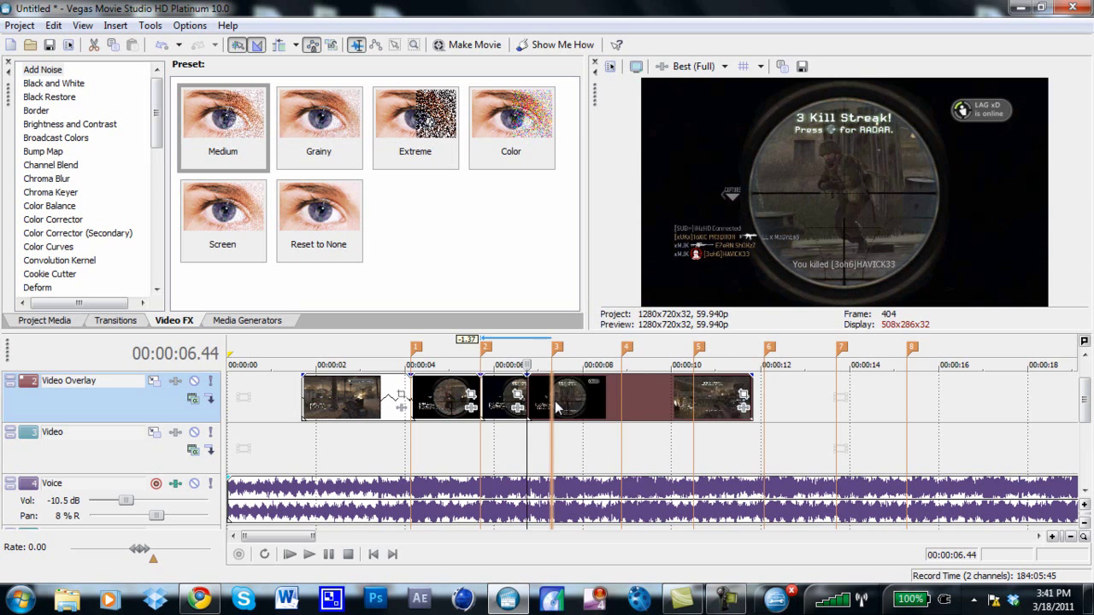
- Move the remaining overlay clip to beat marker 3 and stretch the third piece to end there
drag(555, 409, 580, 408)
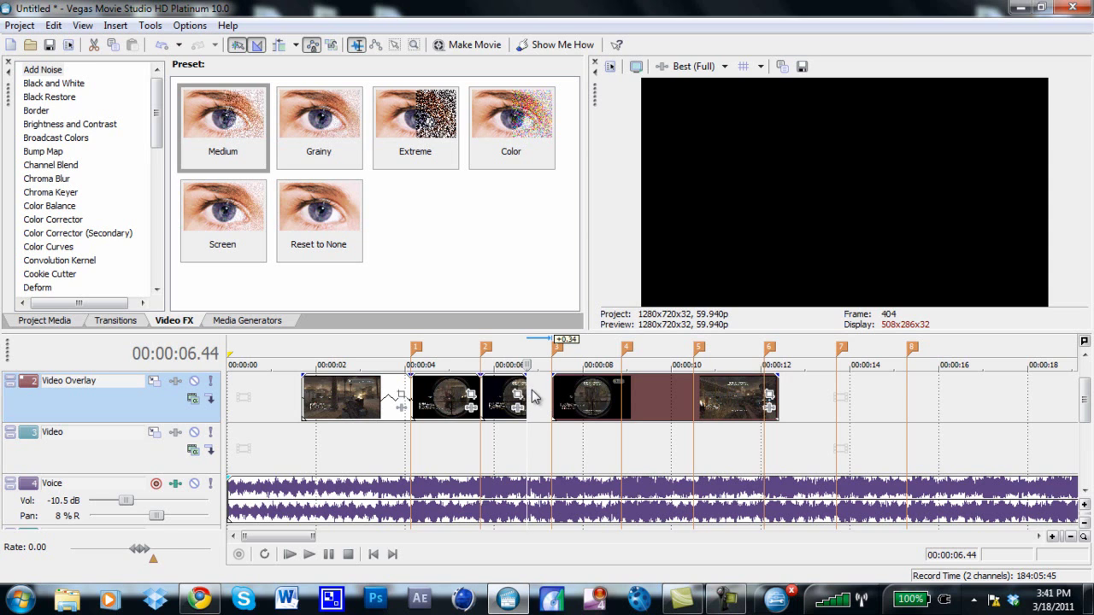
drag(523, 389, 551, 388)
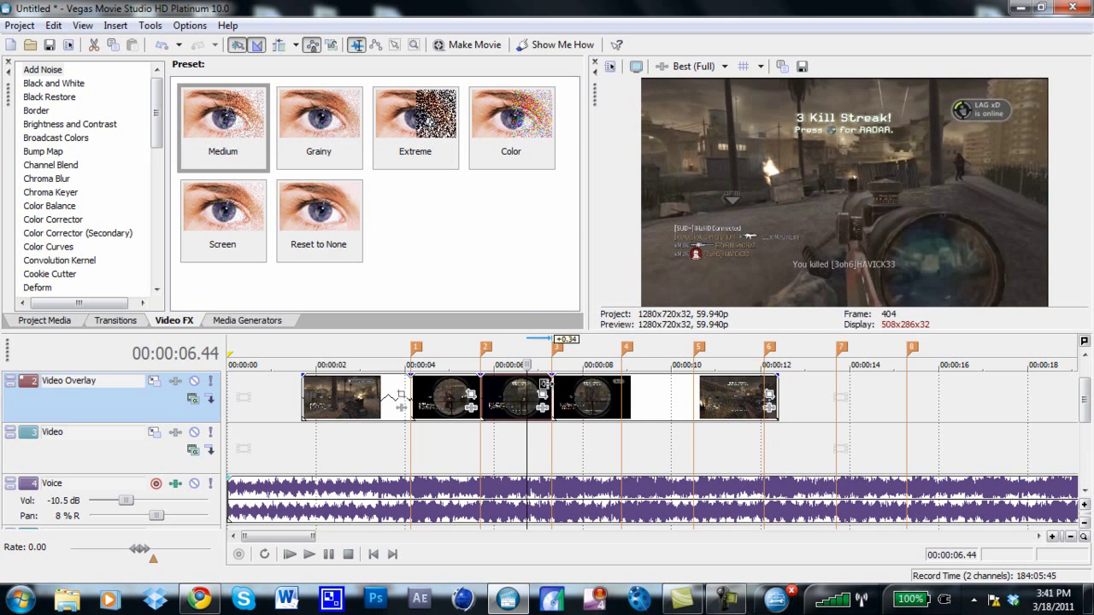
click(552, 389)
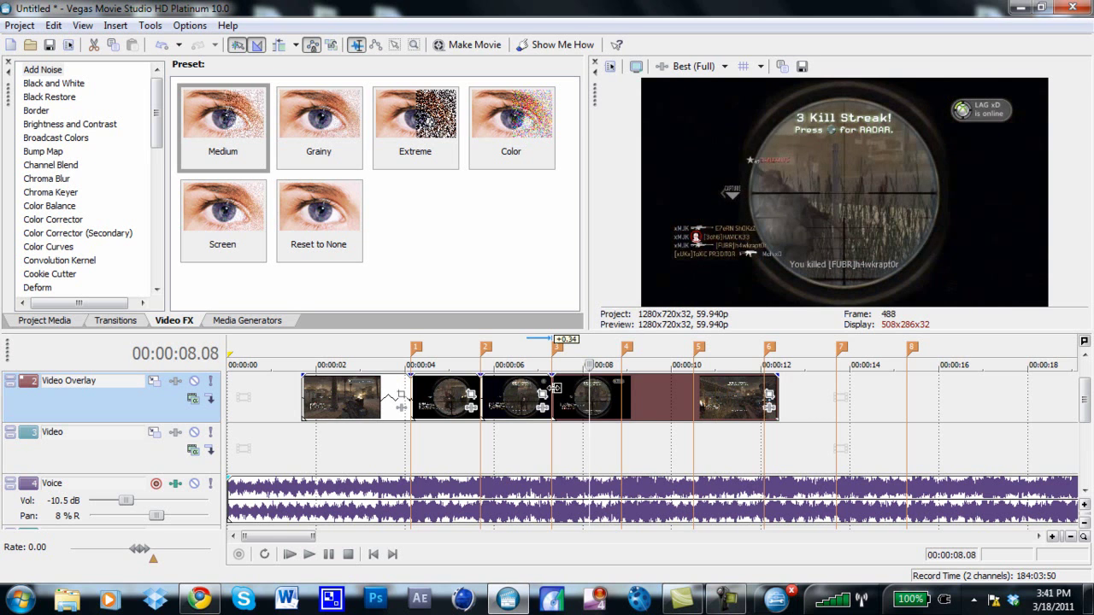
- Slide the fourth shot onto marker 4 and extend the previous piece to close the gap
key(Left)
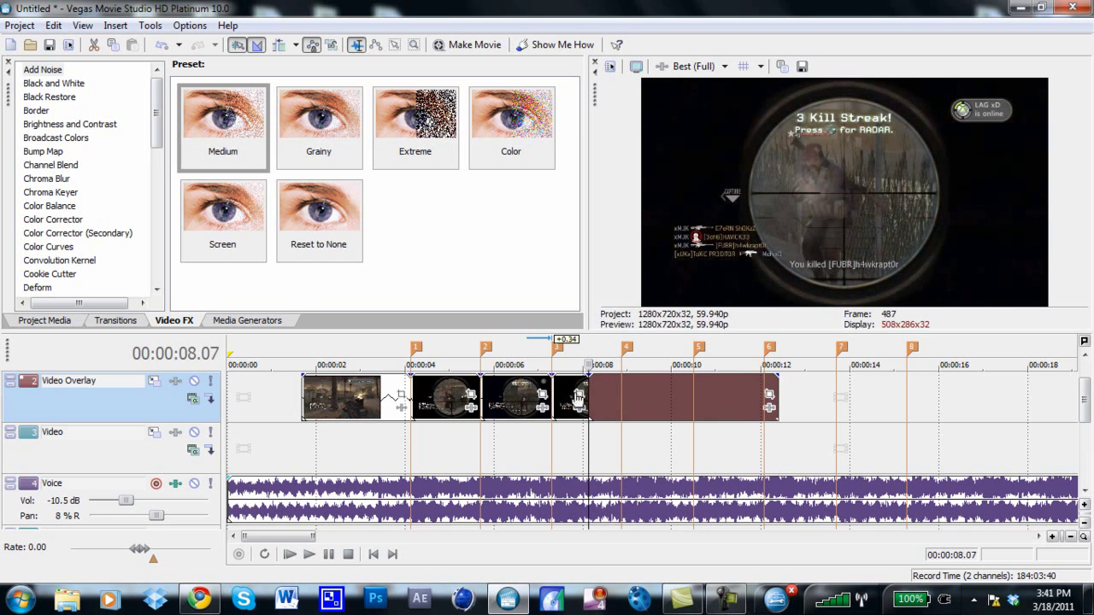
drag(611, 404, 622, 395)
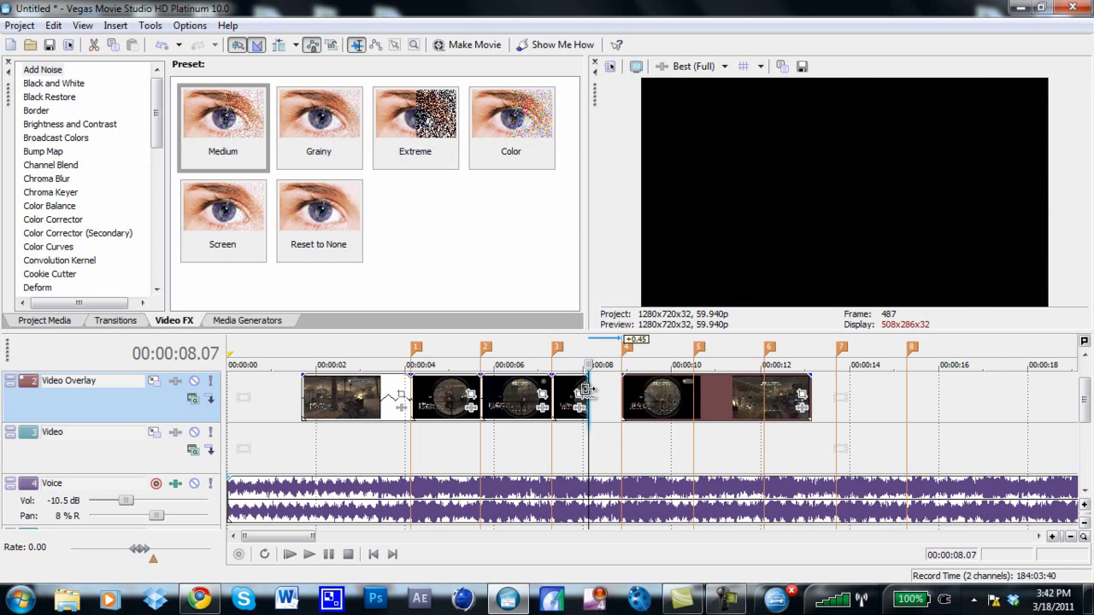
drag(586, 390, 619, 382)
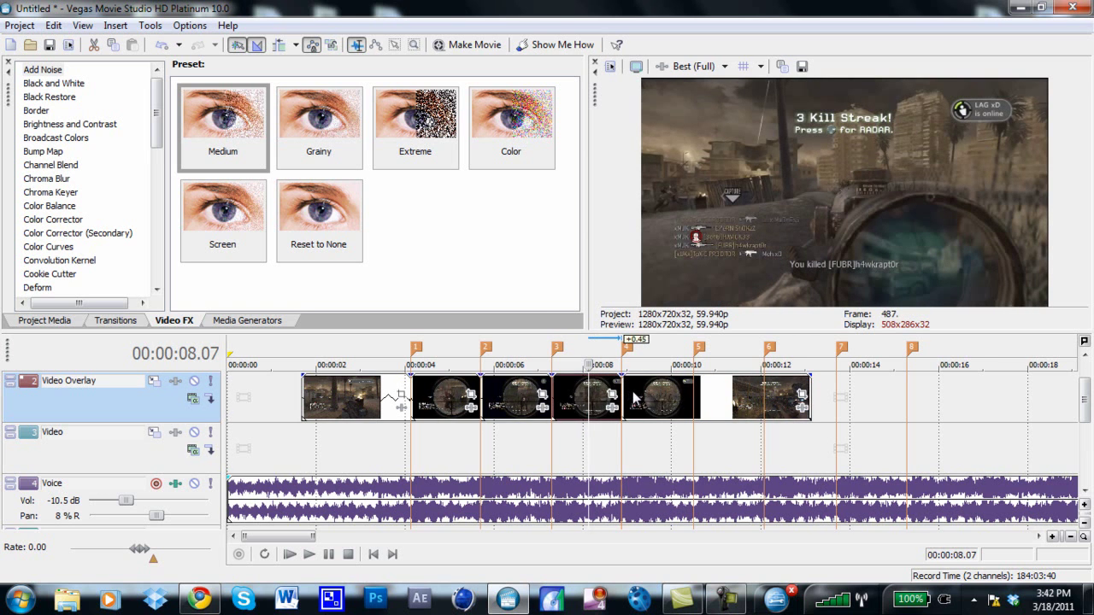
- Play back the fourth shot and delete the leftover footage after 00:00:09.38
click(629, 395)
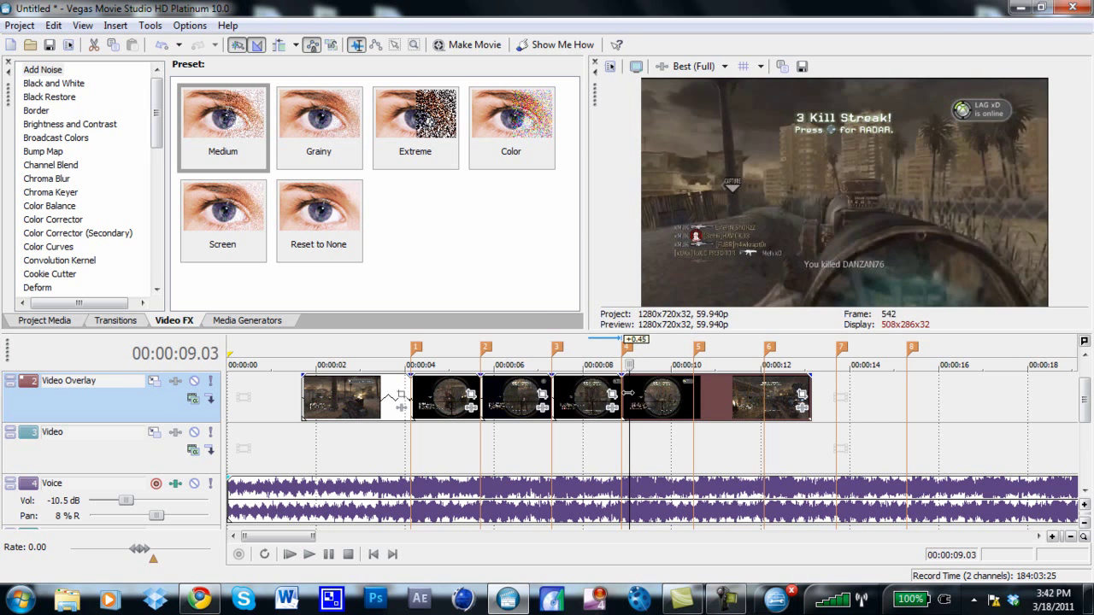
key(space)
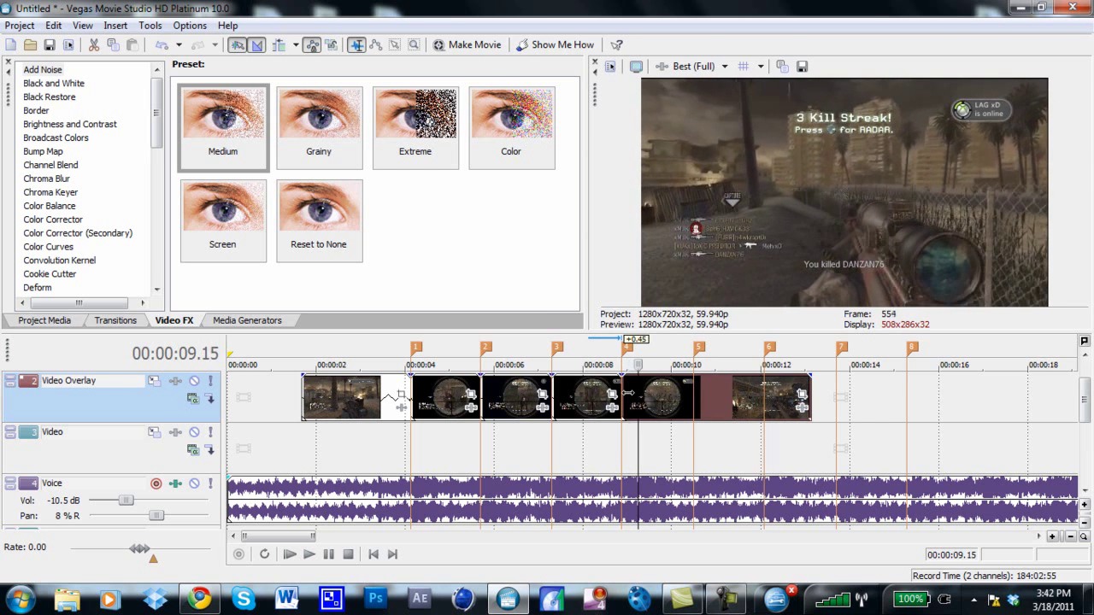
click(656, 406)
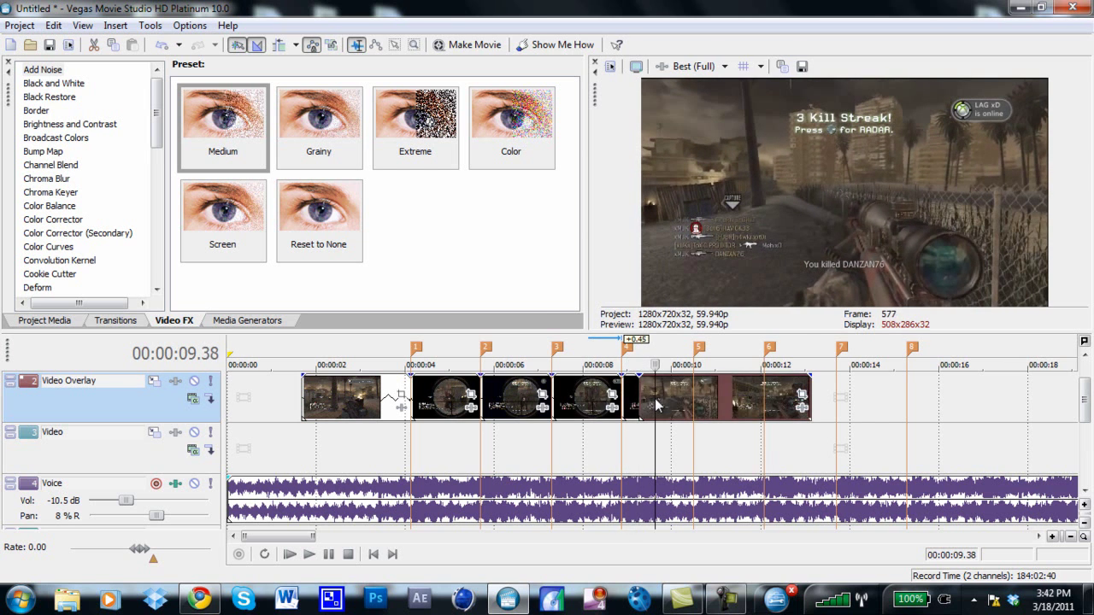
key(Delete)
- Drag a fade-out onto the end of the last overlay piece after marker 4
scroll(637, 393, up, 3)
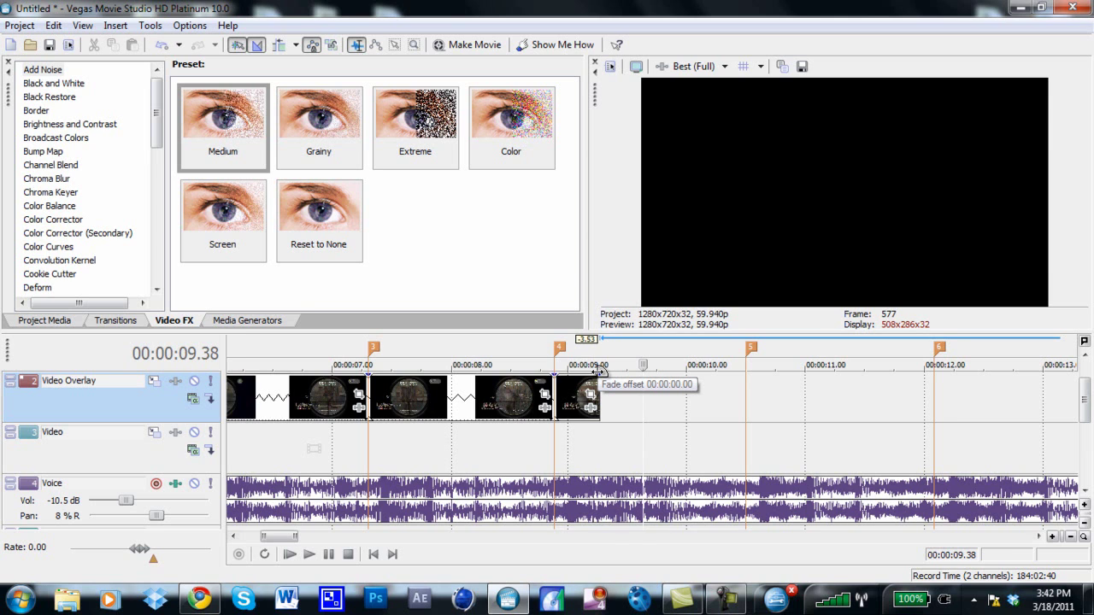
drag(600, 370, 583, 370)
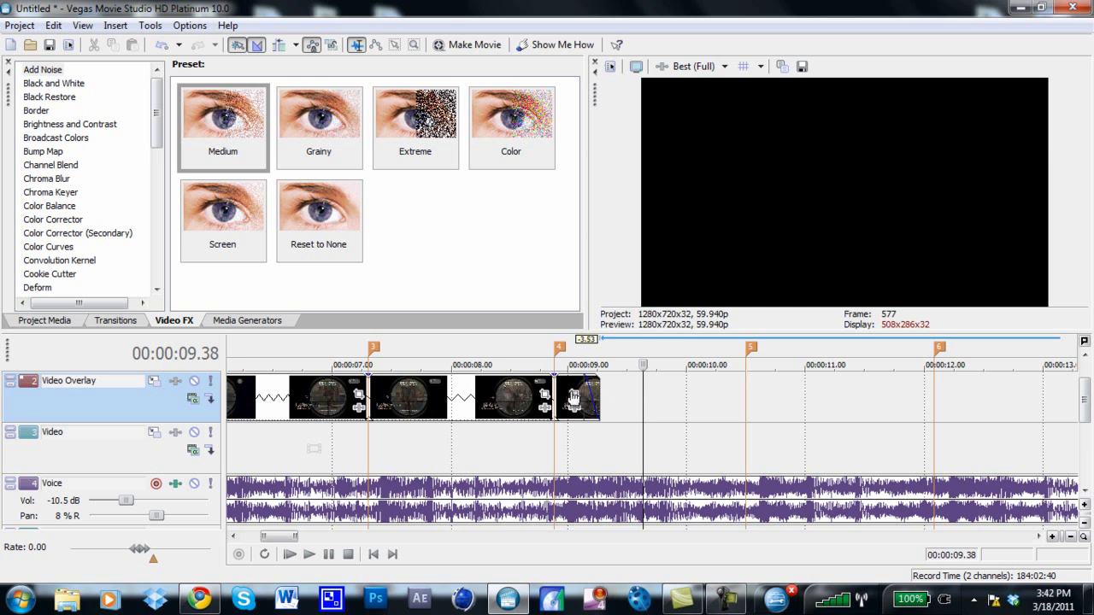
scroll(577, 434, down, 3)
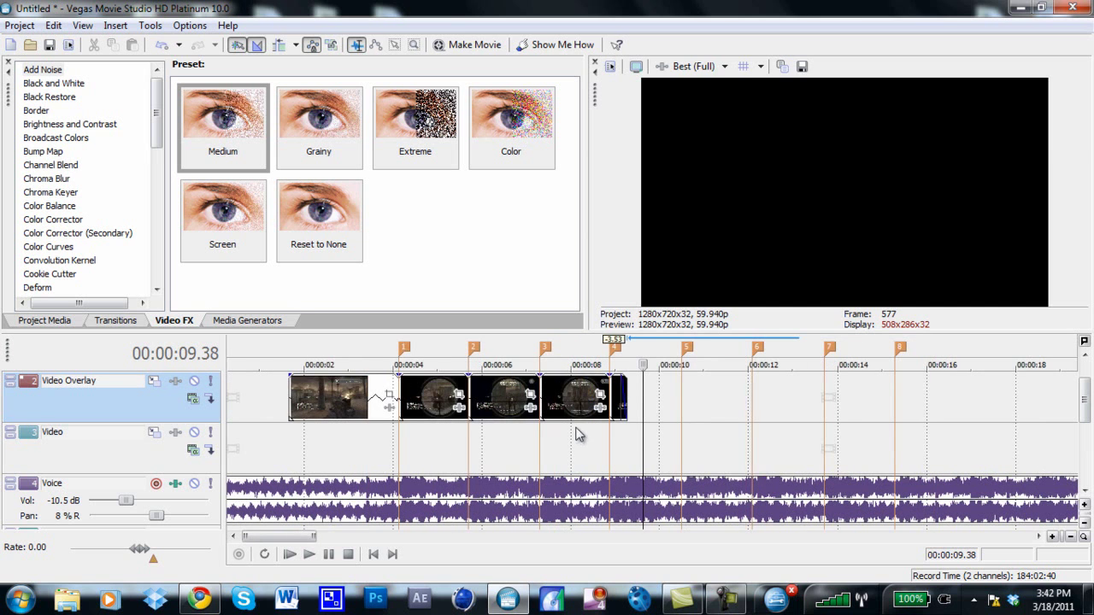
scroll(590, 445, down, 1)
scroll(583, 455, up, 4)
- Split the Voice track music at the video's end, delete the tail, and fade it out
click(616, 493)
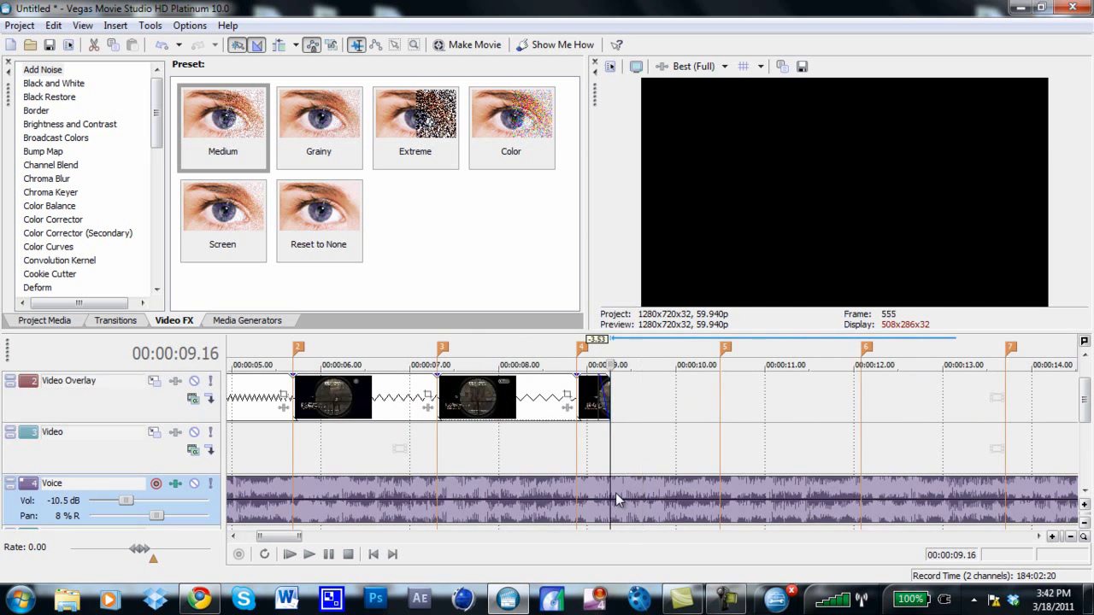
key(Right)
key(Right)
key(Right)
key(Right)
key(Right)
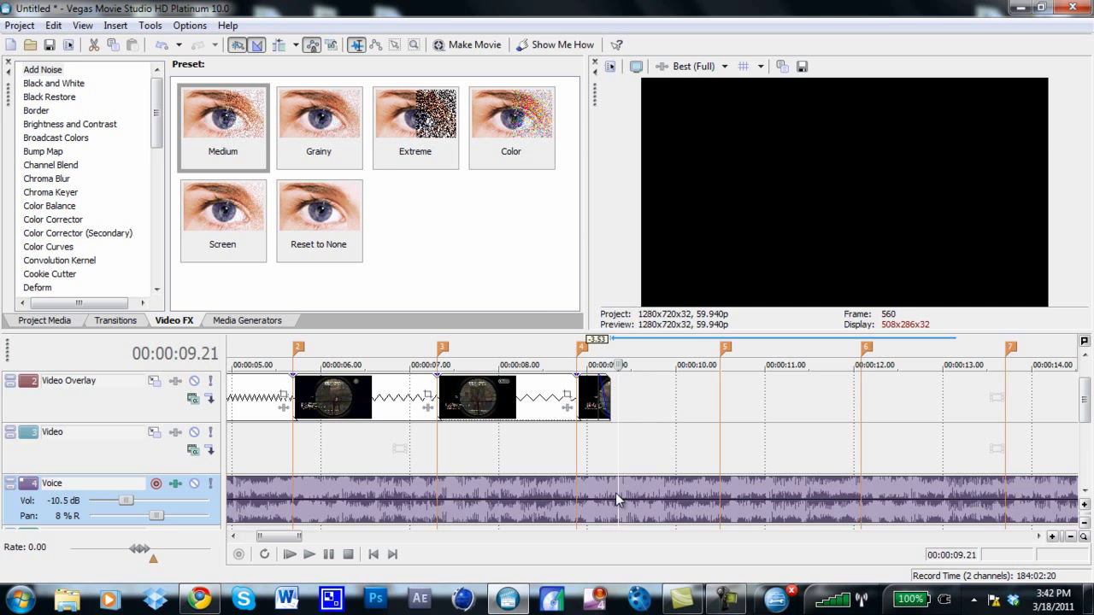
key(Right)
key(s)
right_click(670, 494)
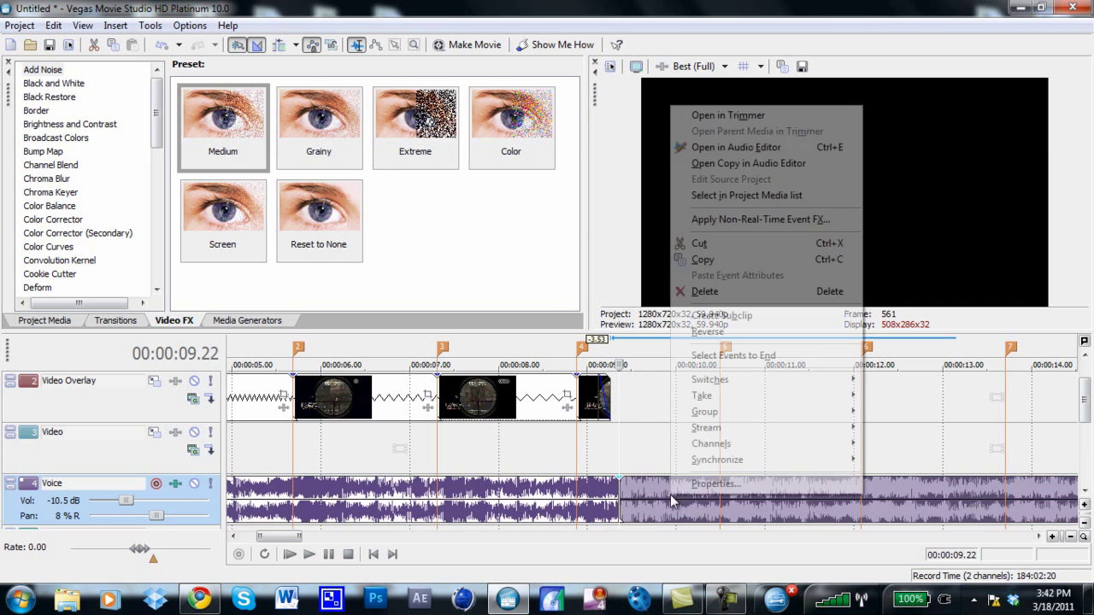
click(706, 292)
drag(619, 476, 588, 478)
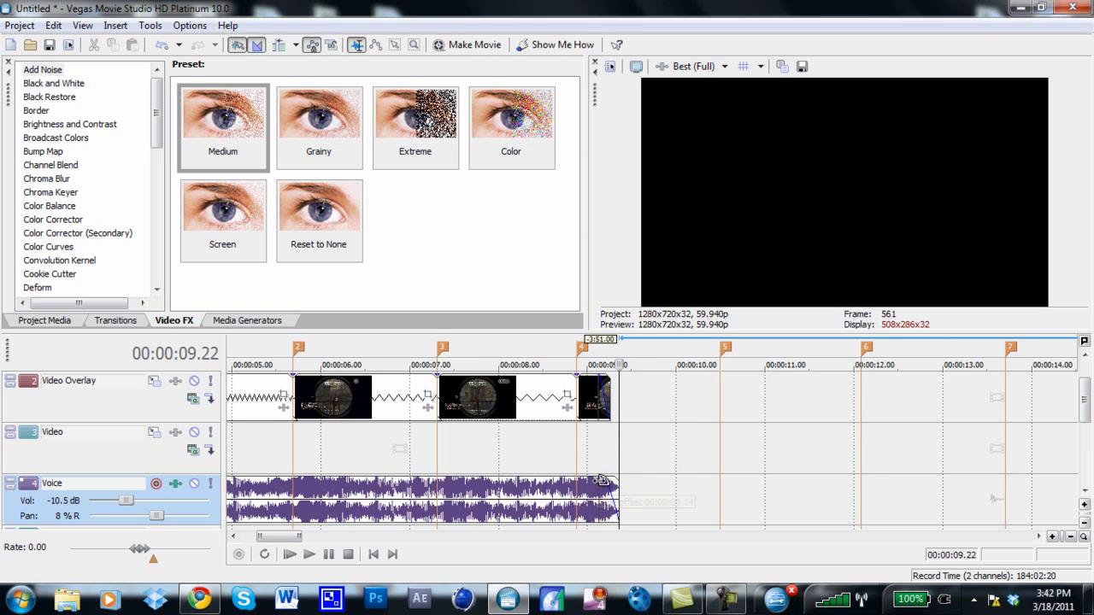
- Split the music at 00:00:01.40 and delete the part before the first clip
scroll(593, 474, down, 8)
scroll(552, 513, up, 8)
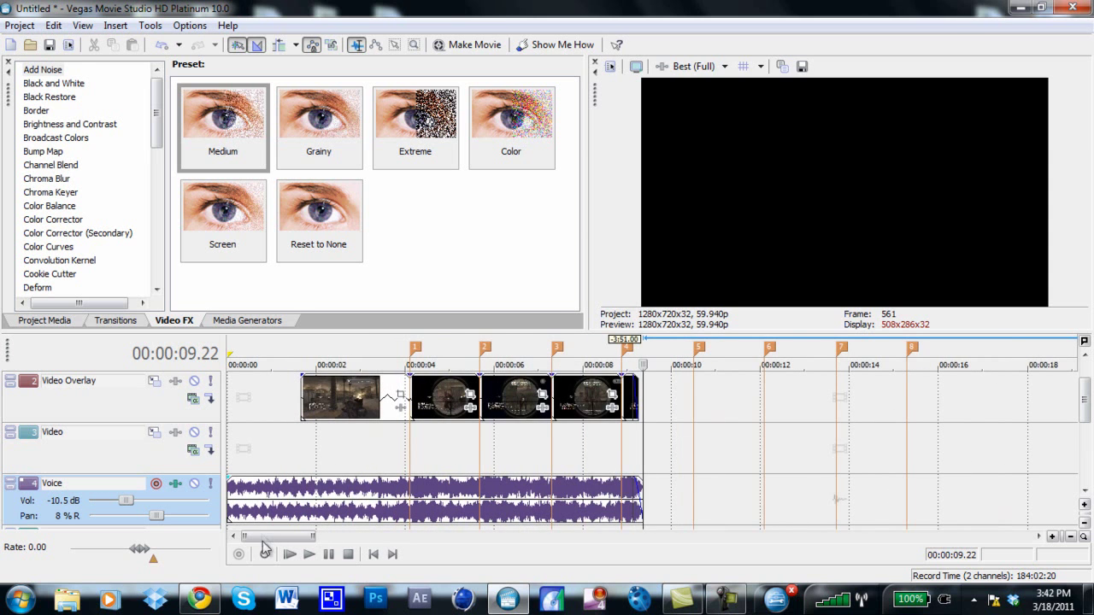
mouse_move(265, 543)
mouse_down()
mouse_move(282, 540)
mouse_move(256, 540)
mouse_up()
click(301, 491)
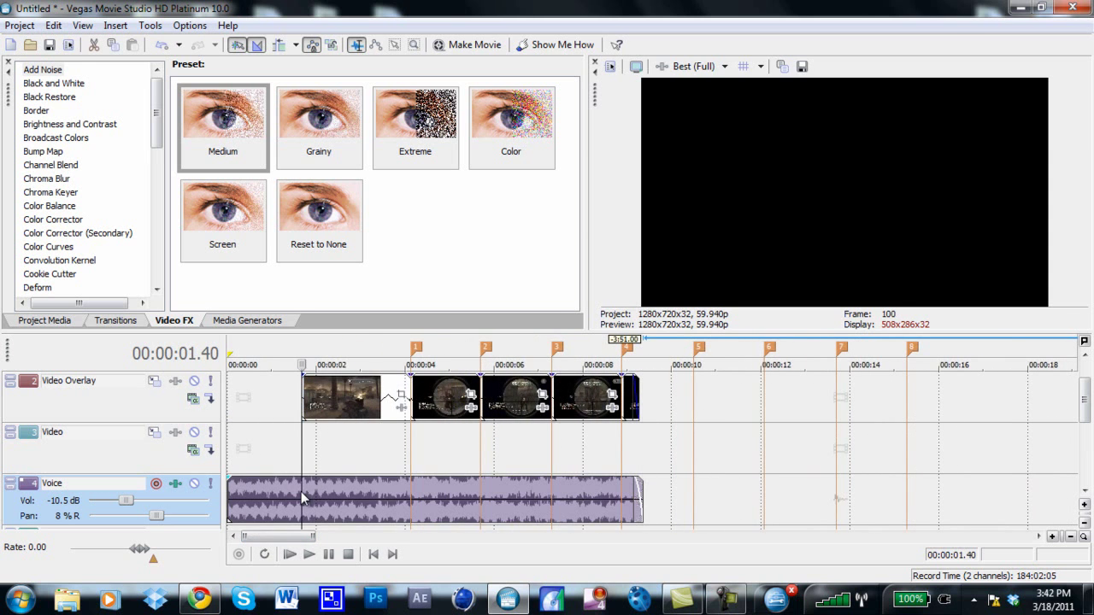
key(s)
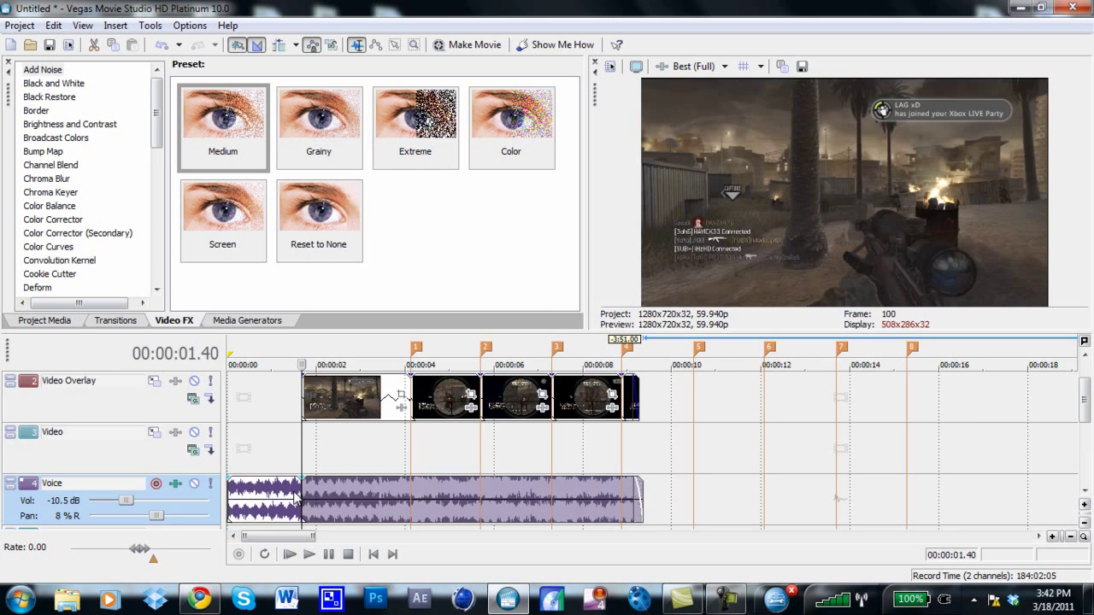
click(273, 490)
key(Delete)
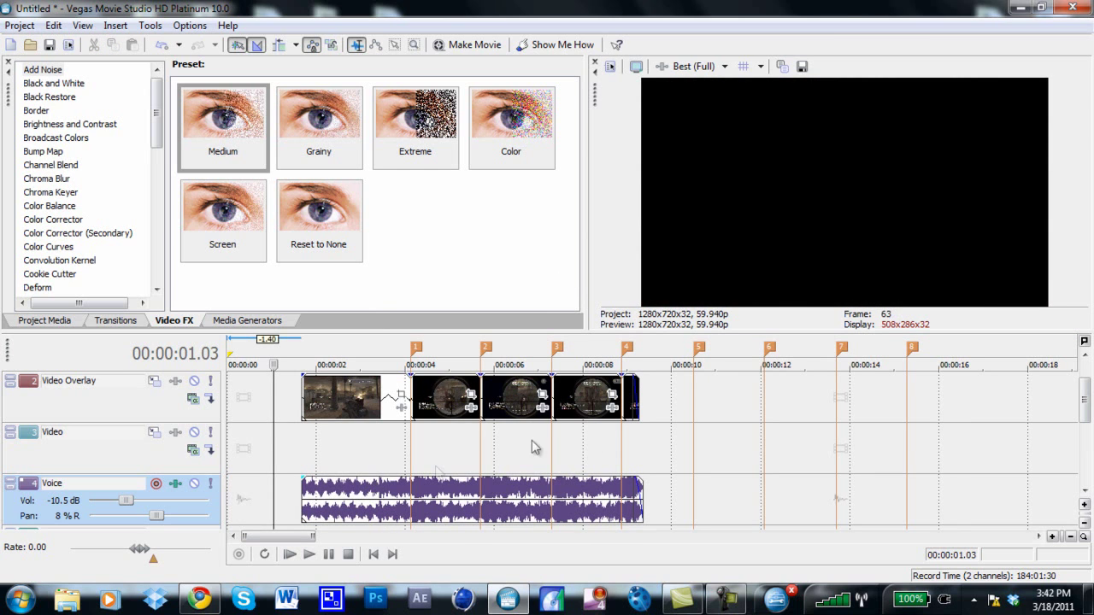
- Delete beat markers 5 and 6 from the marker bar
click(699, 345)
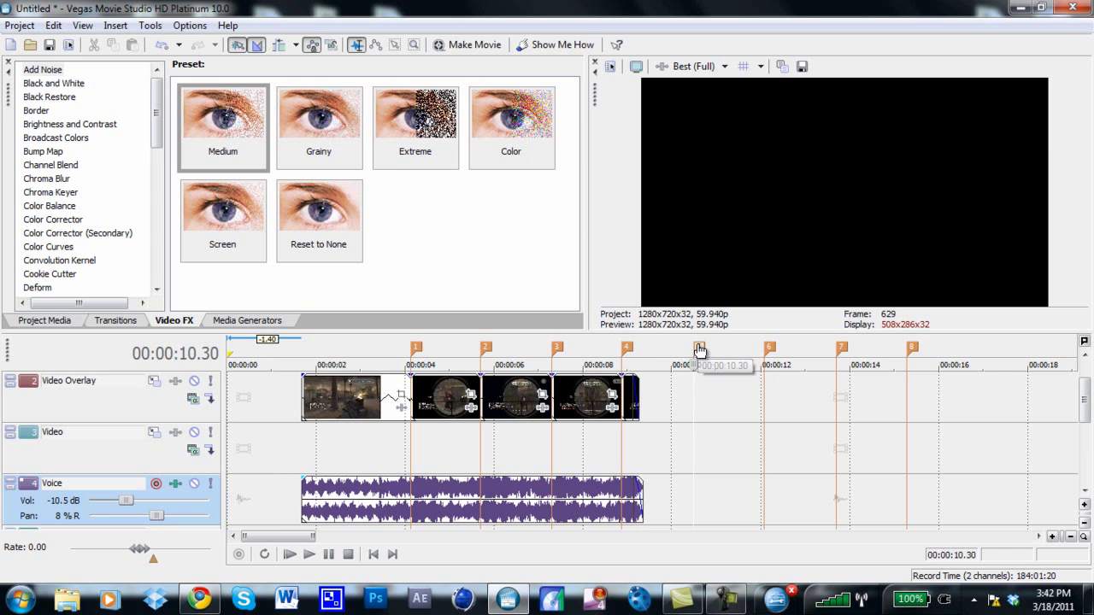
key(m)
click(703, 352)
right_click(701, 347)
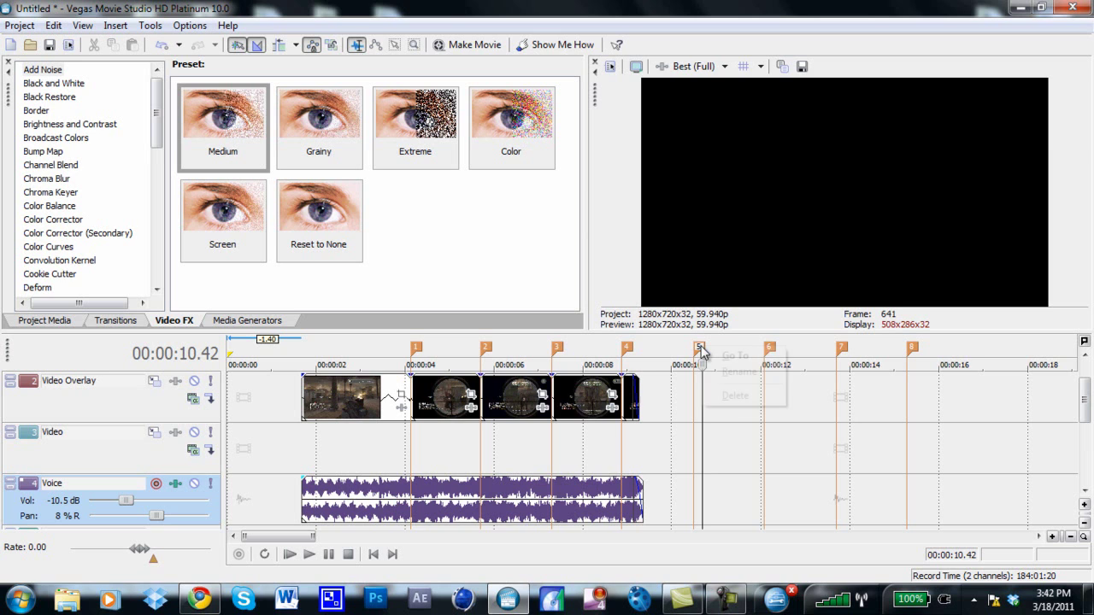
click(740, 396)
click(768, 349)
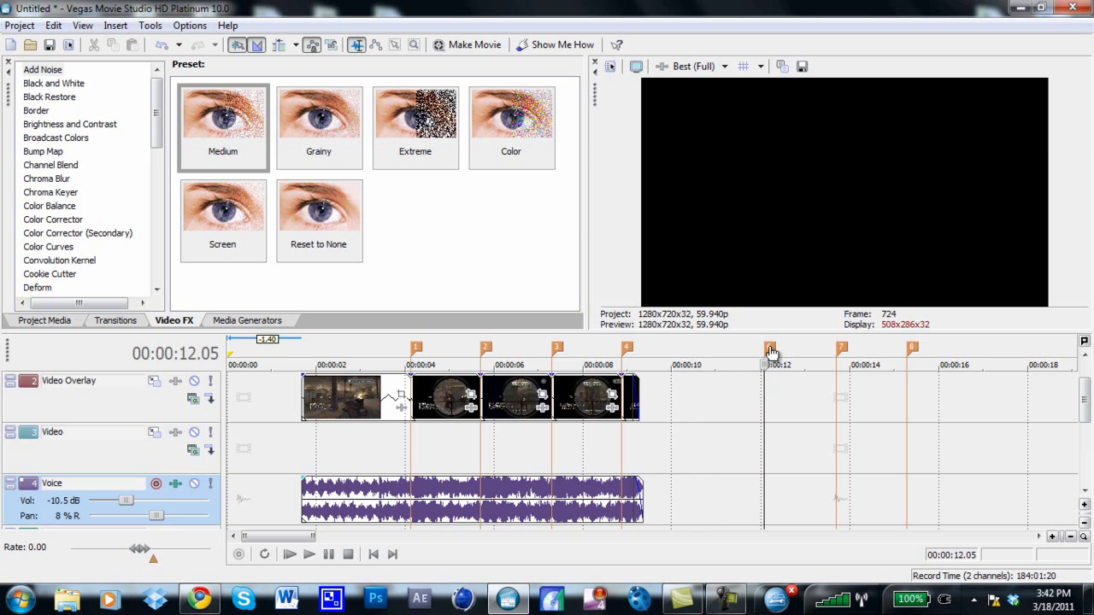
right_click(769, 349)
click(797, 396)
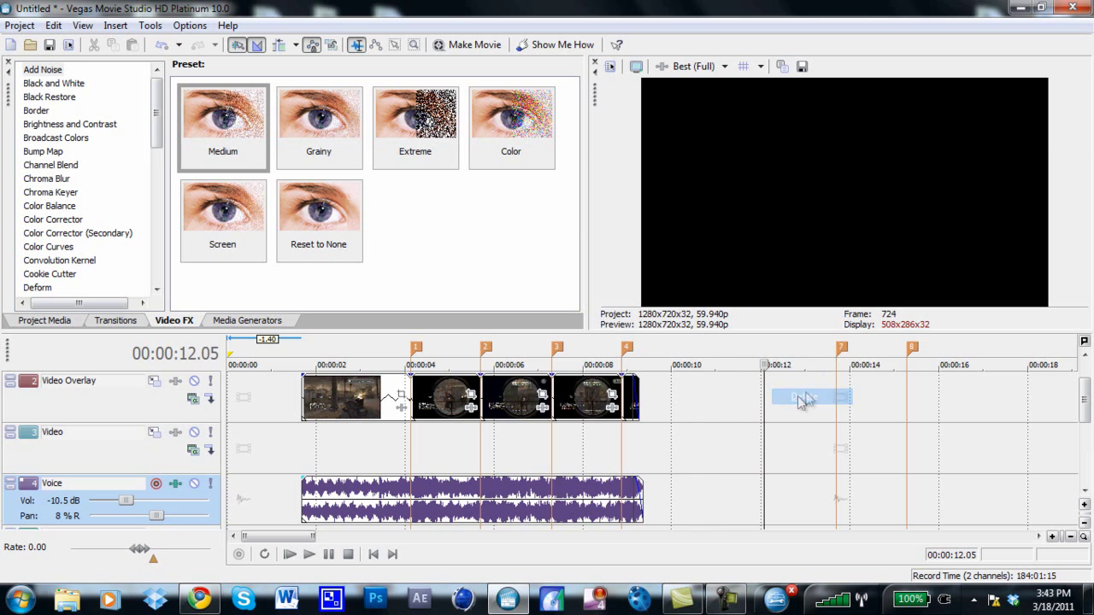
- Delete beat markers 7 and 8, leaving only markers 1–4
click(841, 351)
right_click(842, 348)
click(872, 396)
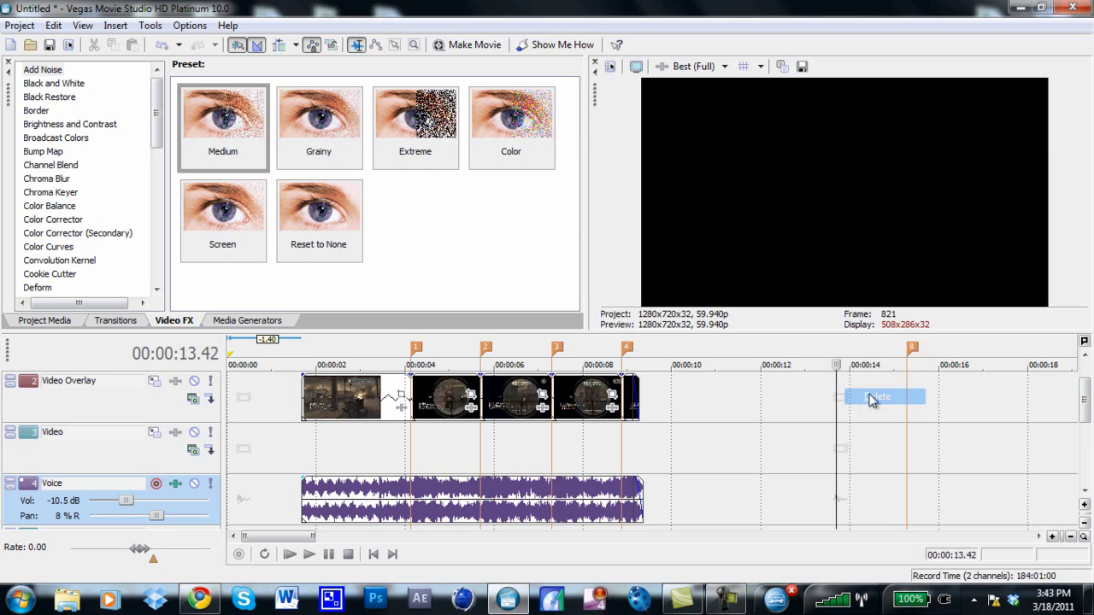
click(916, 348)
click(911, 349)
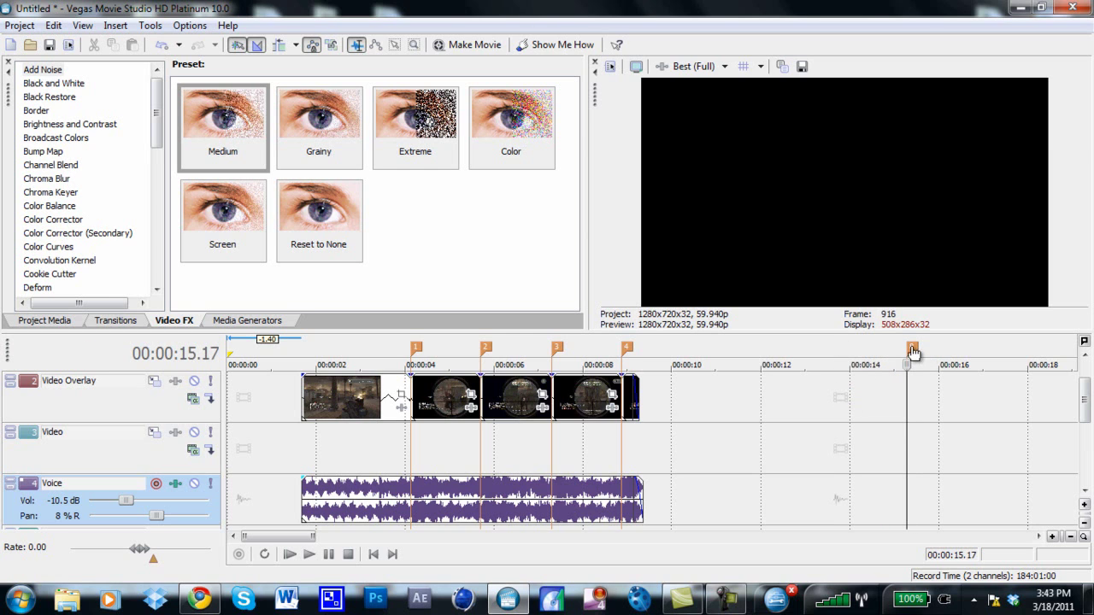
right_click(915, 347)
click(938, 399)
mouse_move(723, 601)
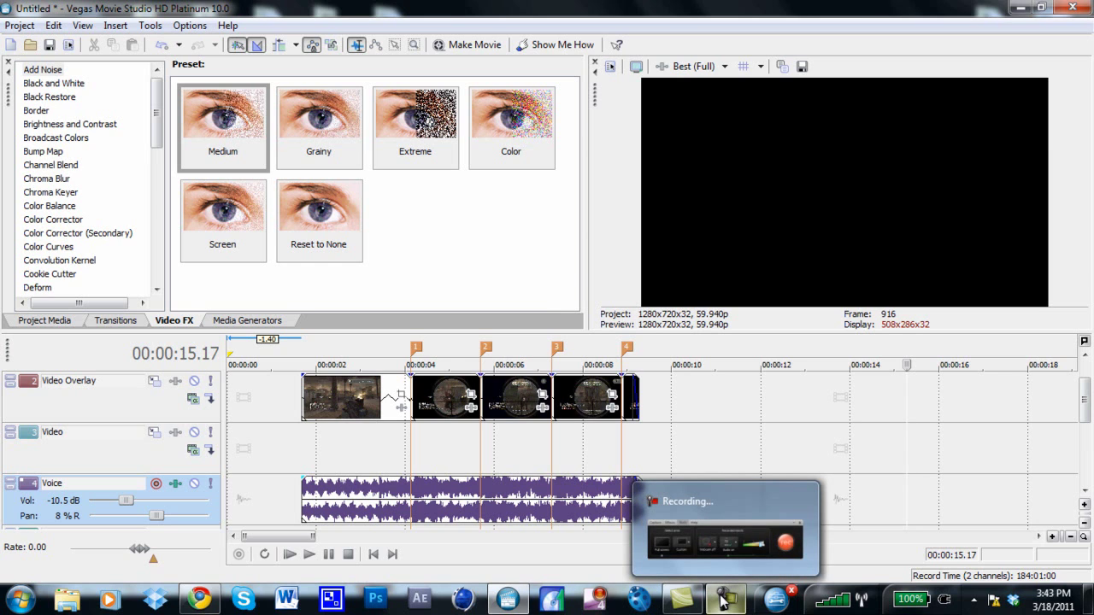